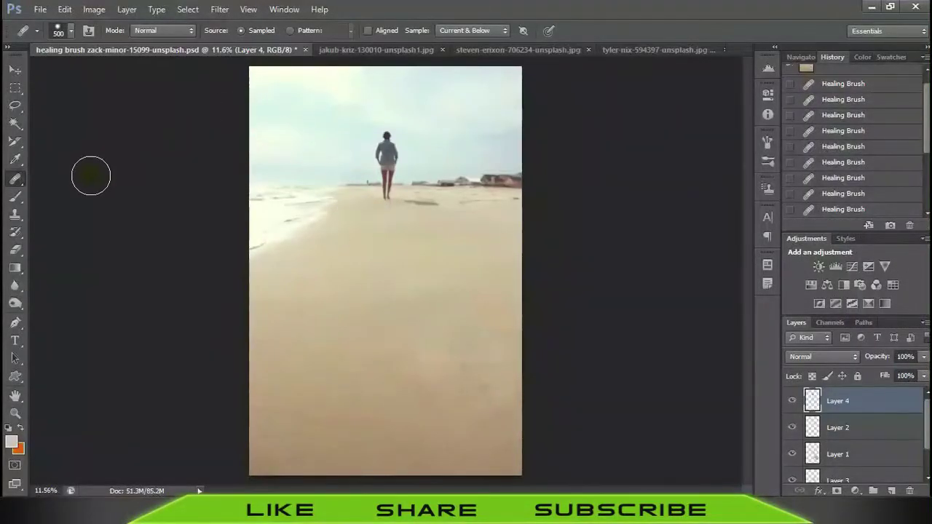
- Select the Healing Brush, review its 500 px, 65% hardness brush, and show clone source settings
{"action": "left_click", "coordinate": [16, 178]}
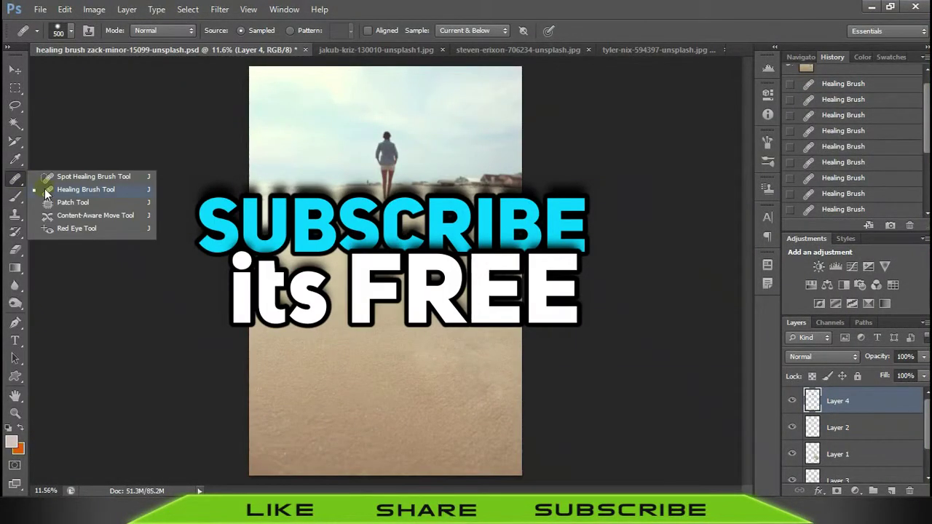
{"action": "left_click", "coordinate": [47, 190]}
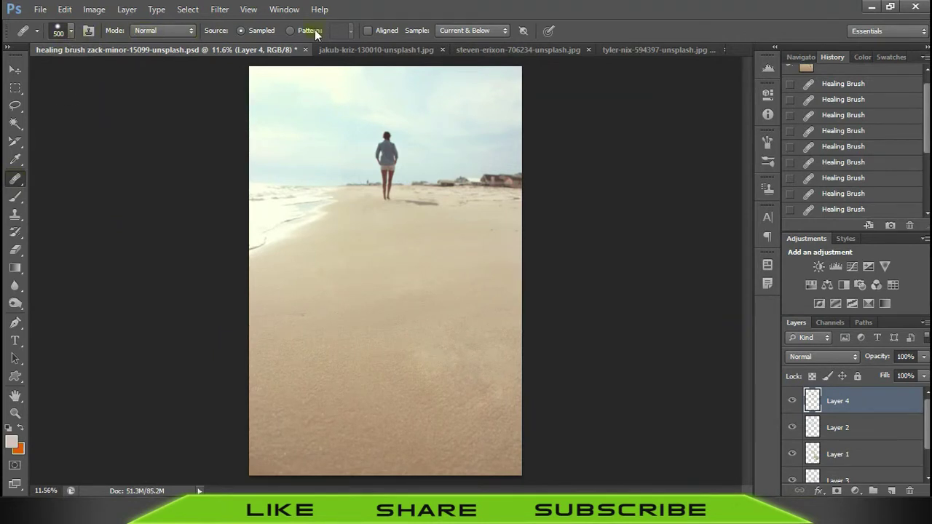
{"action": "left_click", "coordinate": [68, 32]}
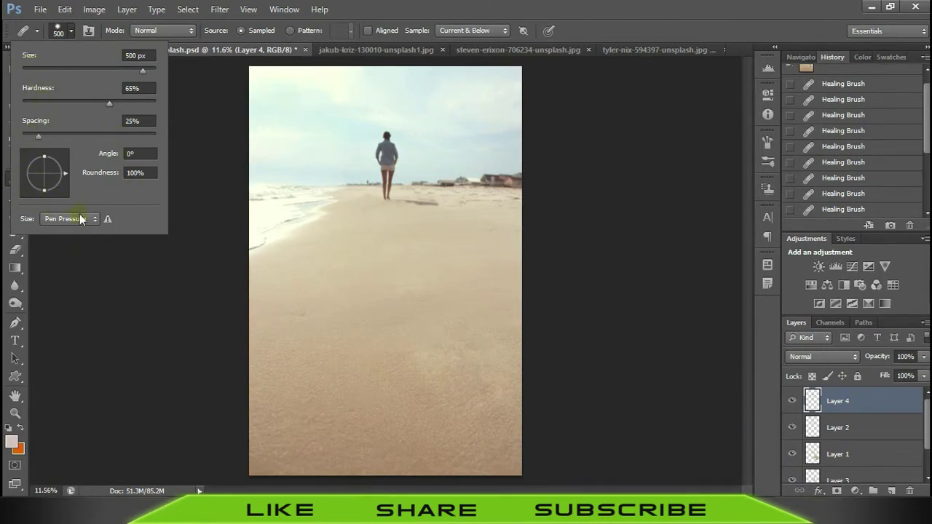
{"action": "left_click", "coordinate": [59, 31]}
{"action": "left_click", "coordinate": [59, 31]}
{"action": "left_click", "coordinate": [58, 31]}
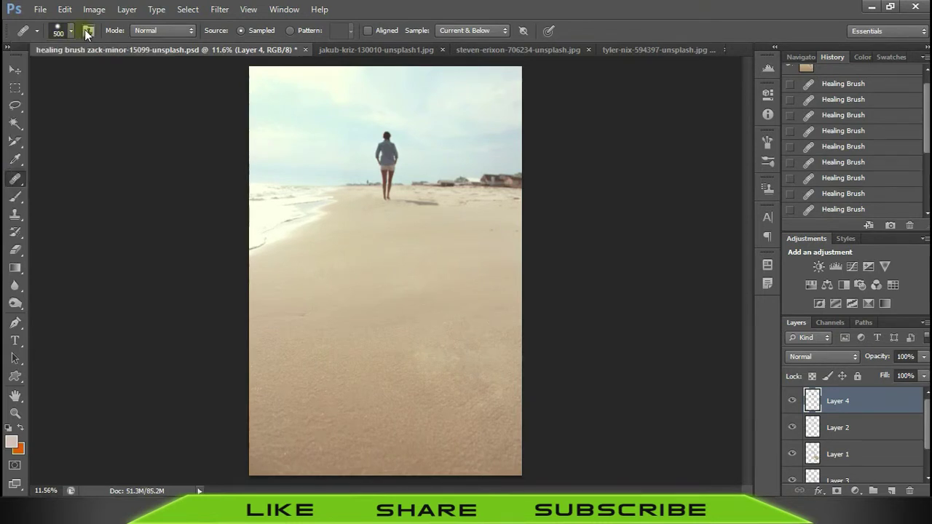
{"action": "left_click", "coordinate": [87, 31]}
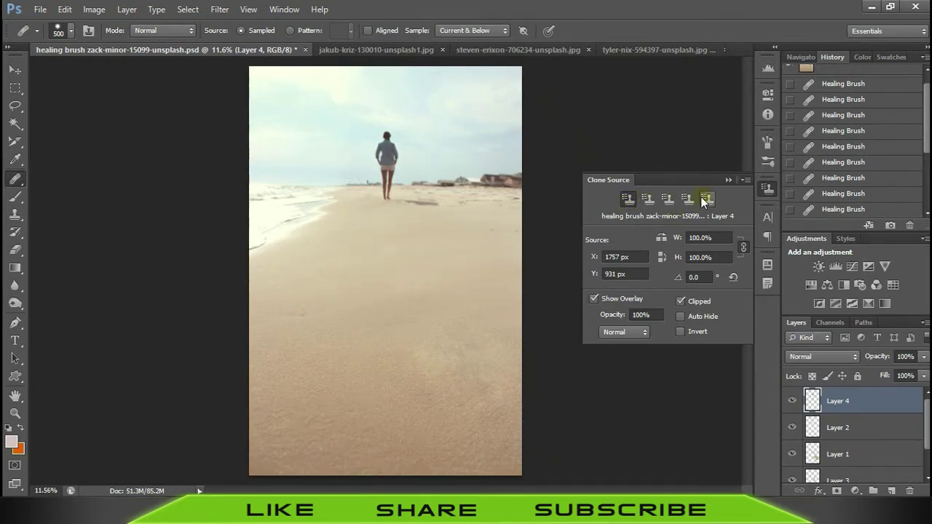
{"action": "mouse_move", "coordinate": [454, 208]}
{"action": "left_mouse_down"}
{"action": "mouse_move", "coordinate": [426, 155]}
{"action": "mouse_move", "coordinate": [355, 210]}
{"action": "left_mouse_up"}
{"action": "key", "text": "ctrl+z"}
{"action": "left_click", "coordinate": [647, 201]}
{"action": "left_click", "coordinate": [667, 200]}
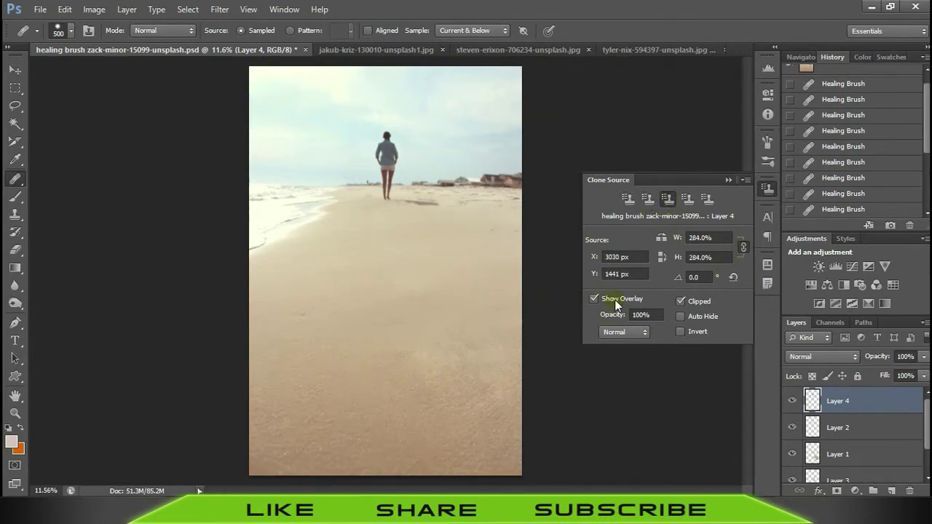
{"action": "left_click", "coordinate": [629, 203]}
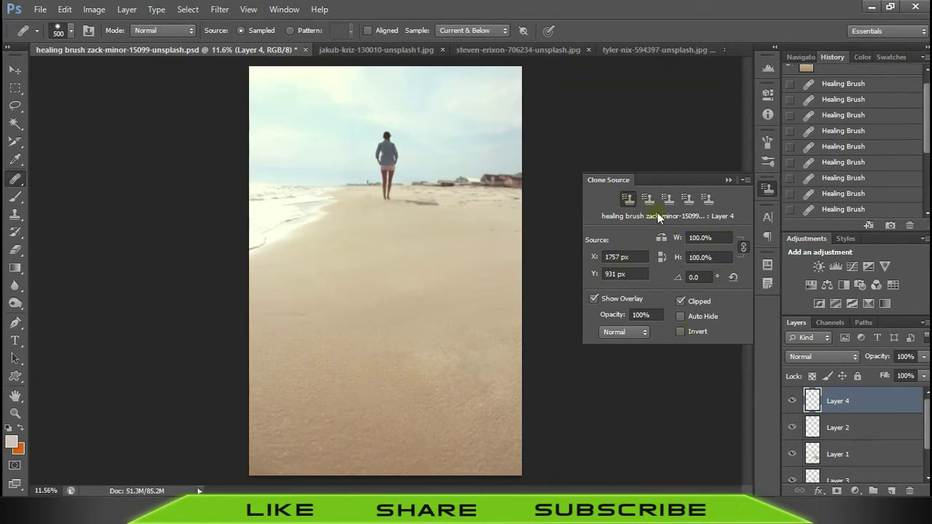
{"action": "left_click", "coordinate": [648, 199]}
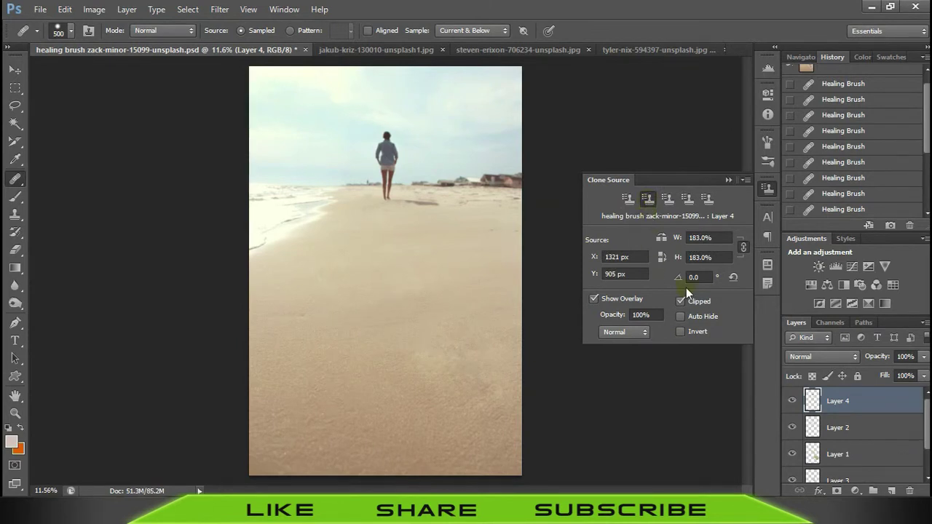
{"action": "left_click", "coordinate": [667, 198]}
{"action": "left_click", "coordinate": [687, 200]}
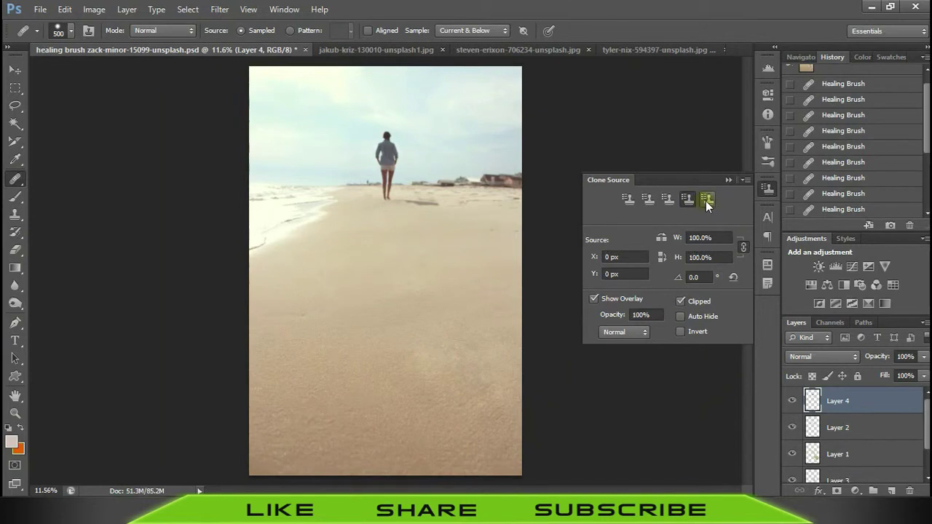
{"action": "left_click", "coordinate": [632, 201]}
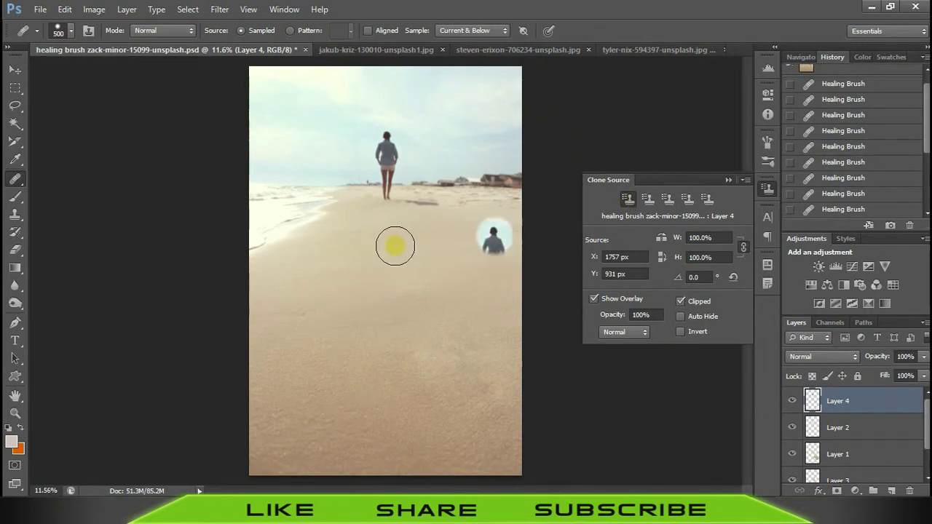
- Sample the woman as source 1, then sample the distant rocks as source 2 and paint them into the sky
{"action": "left_click", "coordinate": [387, 143], "text": "alt"}
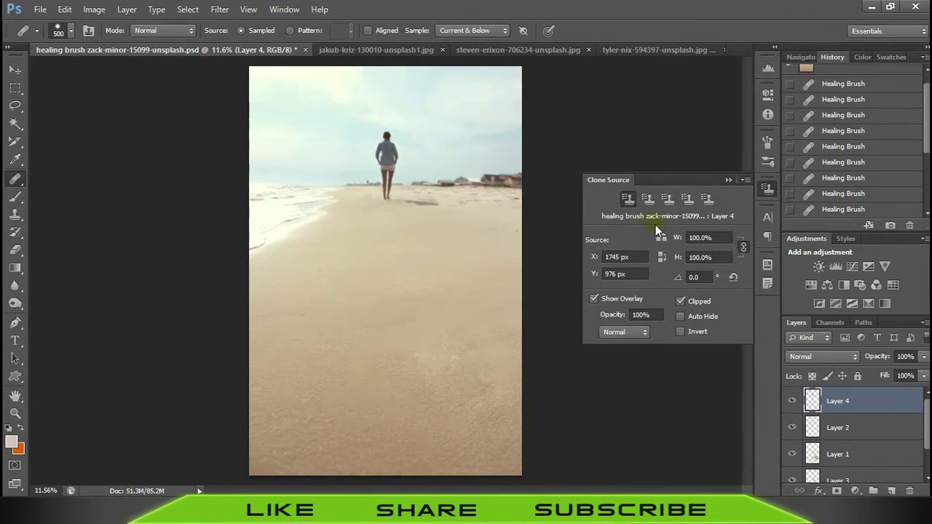
{"action": "left_click", "coordinate": [650, 205]}
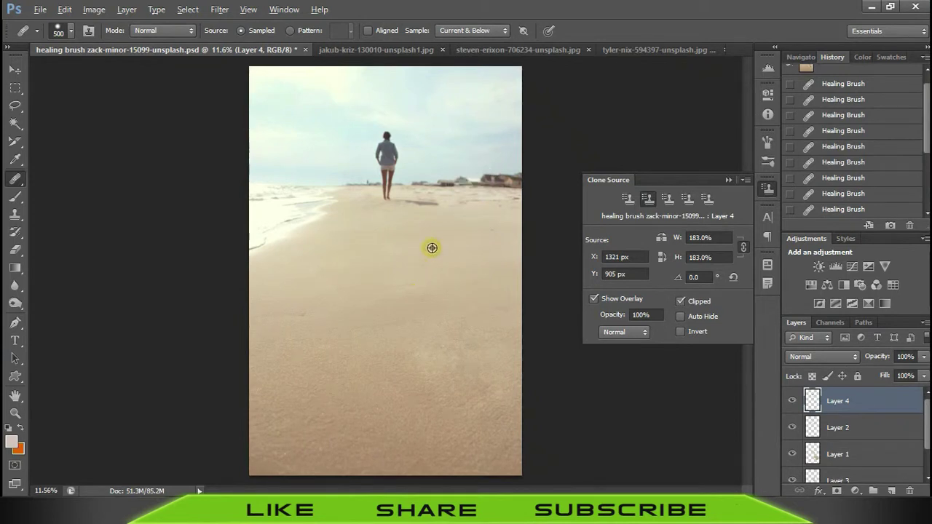
{"action": "left_click", "coordinate": [492, 180], "text": "alt"}
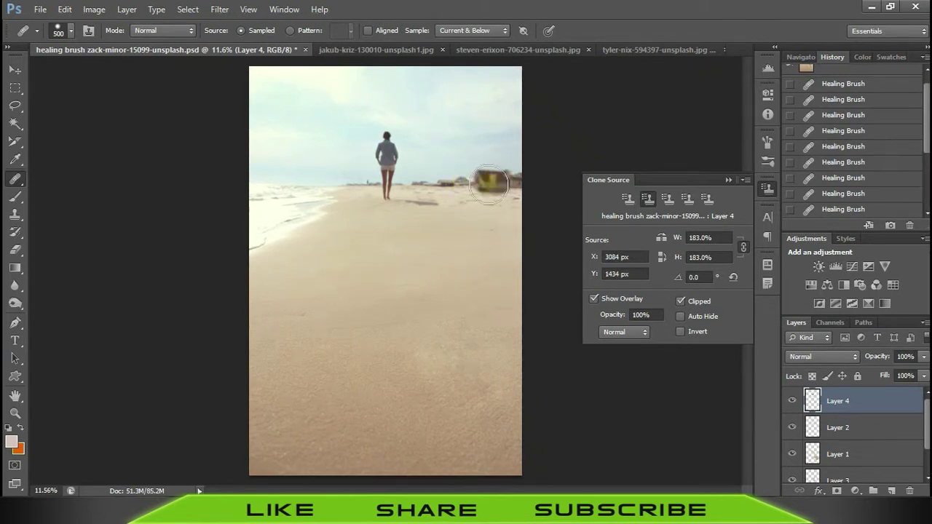
{"action": "left_click", "coordinate": [457, 125]}
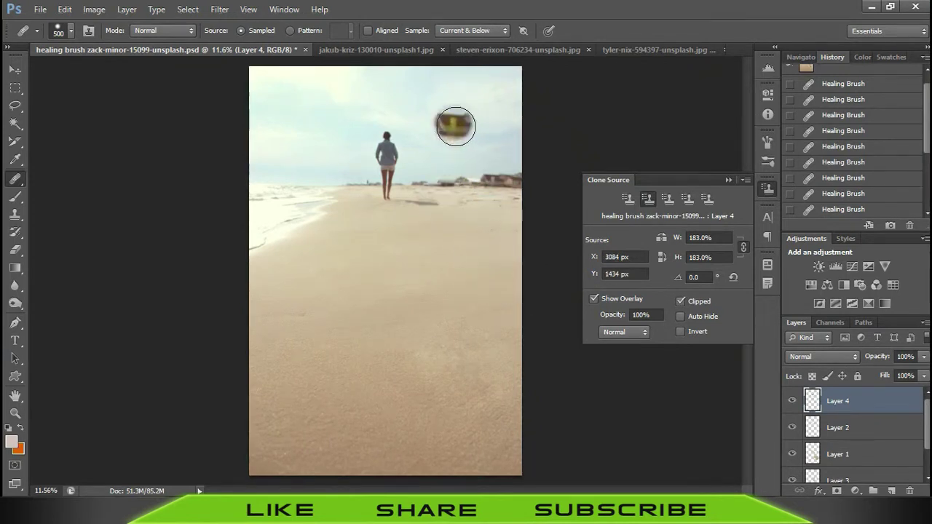
- Sample the white surf as source 3 and paint surf over the copied rocks
{"action": "left_click", "coordinate": [666, 198]}
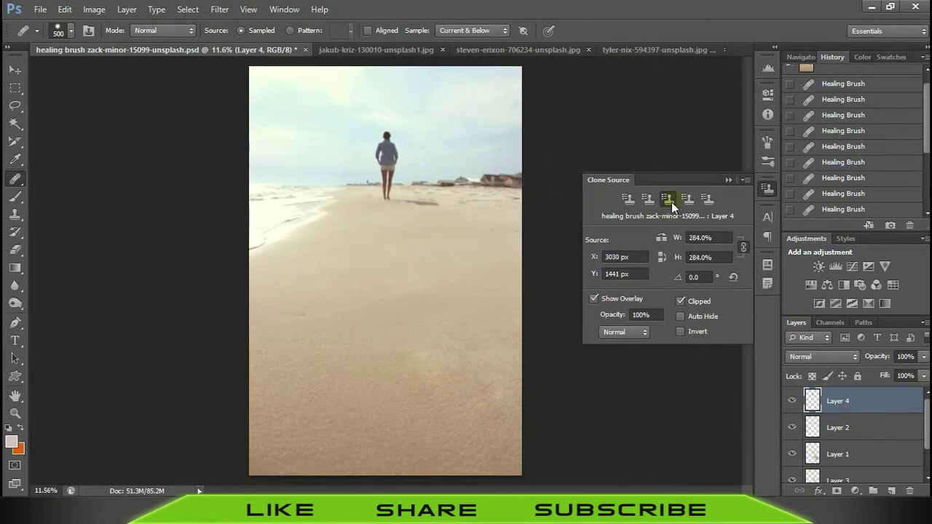
{"action": "left_click", "coordinate": [276, 206], "text": "alt"}
{"action": "mouse_move", "coordinate": [318, 231]}
{"action": "left_mouse_down"}
{"action": "mouse_move", "coordinate": [388, 252]}
{"action": "mouse_move", "coordinate": [366, 241]}
{"action": "left_mouse_up"}
{"action": "left_click", "coordinate": [443, 252]}
- Cycle through the three clone sources, test-paint sky and sand, then reactivate source 1
{"action": "left_click", "coordinate": [626, 198]}
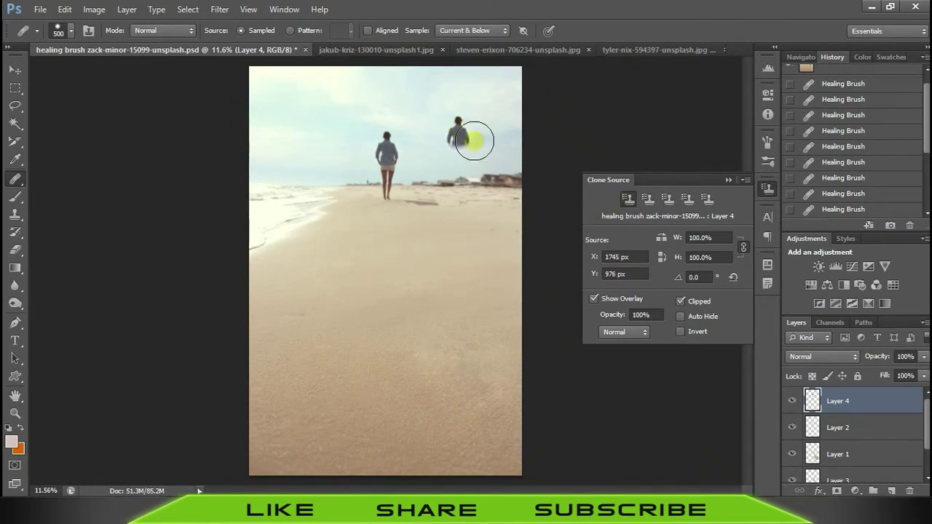
{"action": "left_click", "coordinate": [647, 199]}
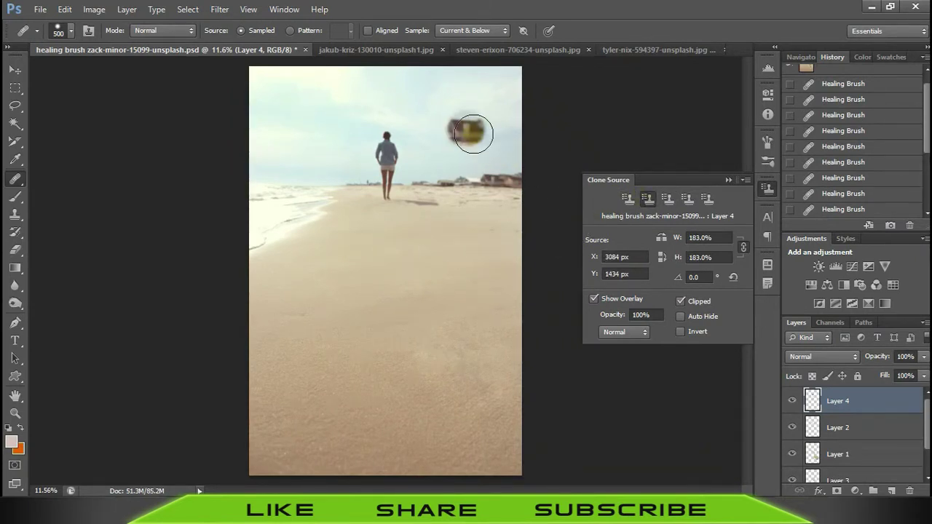
{"action": "left_click", "coordinate": [667, 198]}
{"action": "left_click", "coordinate": [465, 164]}
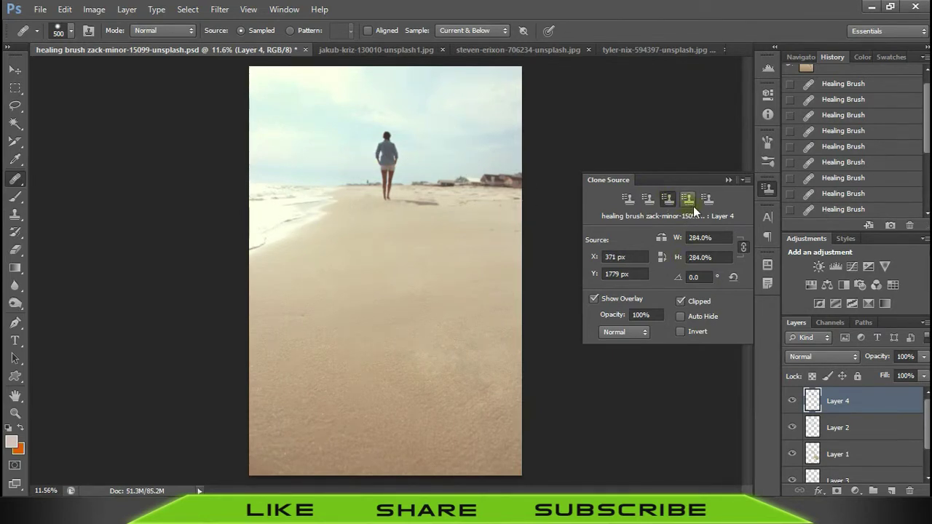
{"action": "left_click", "coordinate": [454, 209]}
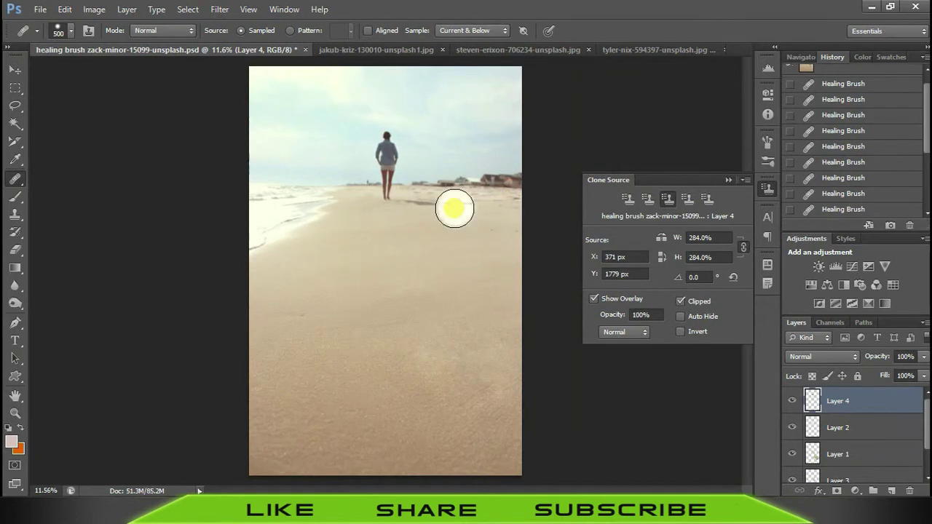
{"action": "left_click_drag", "start_coordinate": [454, 209], "coordinate": [436, 227]}
{"action": "left_click", "coordinate": [627, 198]}
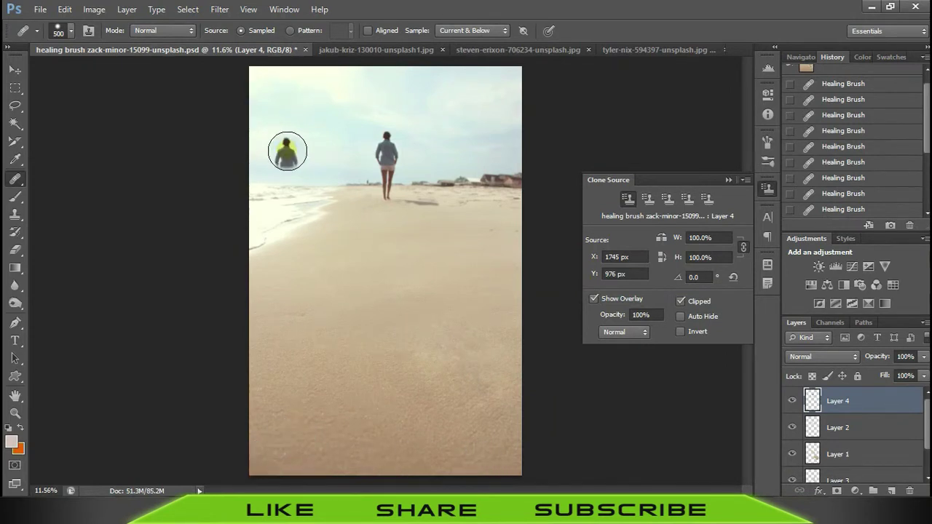
- Show rulers, test a woman clone stroke at top-left, and zoom the canvas to 32.2%
{"action": "key", "text": "ctrl+r"}
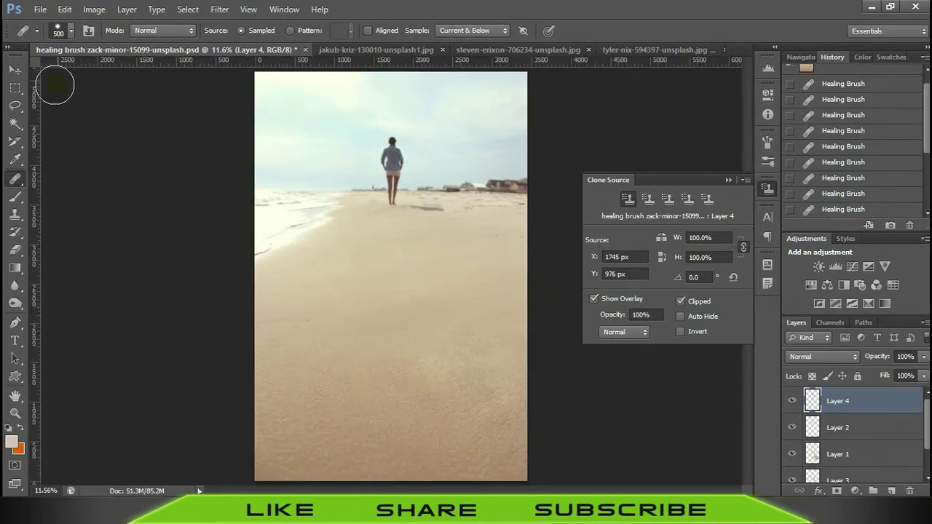
{"action": "left_click_drag", "start_coordinate": [272, 98], "coordinate": [276, 125]}
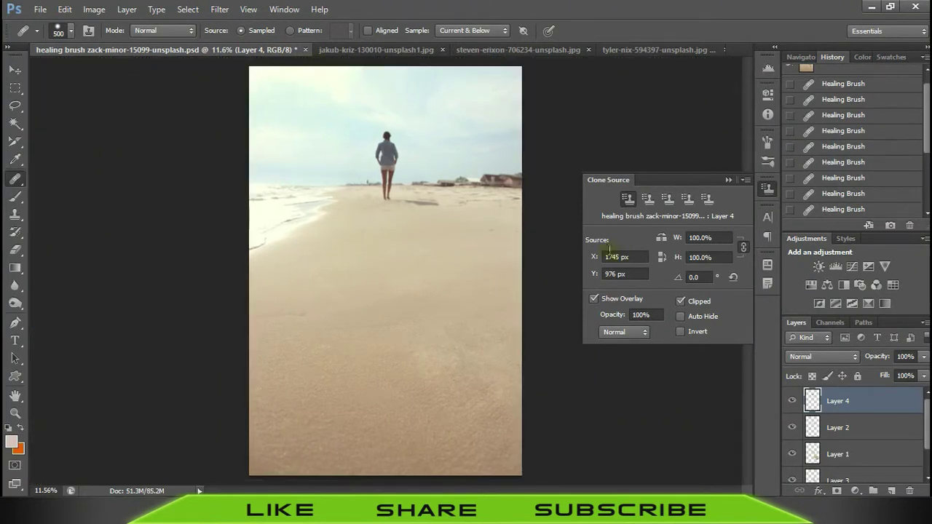
{"action": "left_click", "coordinate": [444, 244]}
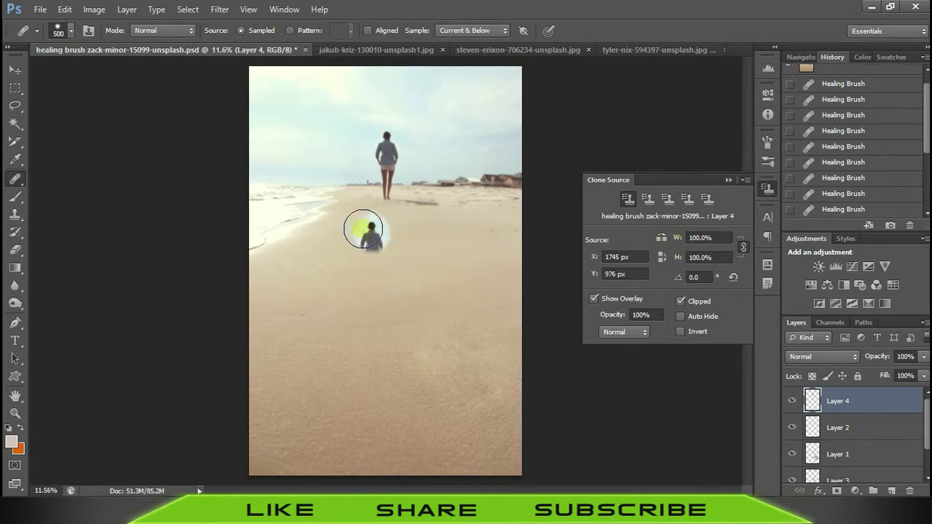
{"action": "scroll", "coordinate": [378, 225], "scroll_direction": "up", "scroll_amount": 3}
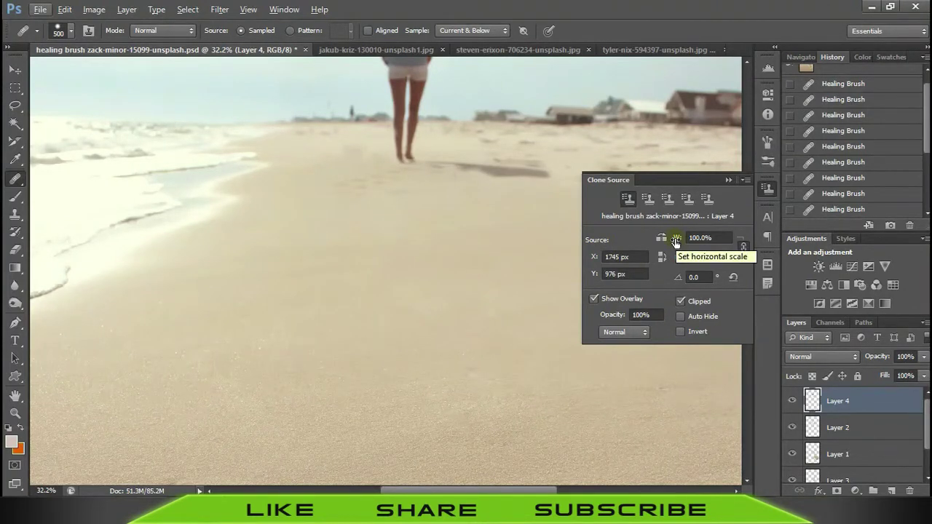
- Try clone source scales of 171%, 248%, 188% and 52%, settling on 83% width and height
{"action": "left_click", "coordinate": [700, 238]}
{"action": "type", "text": "171"}
{"action": "key", "text": "Return"}
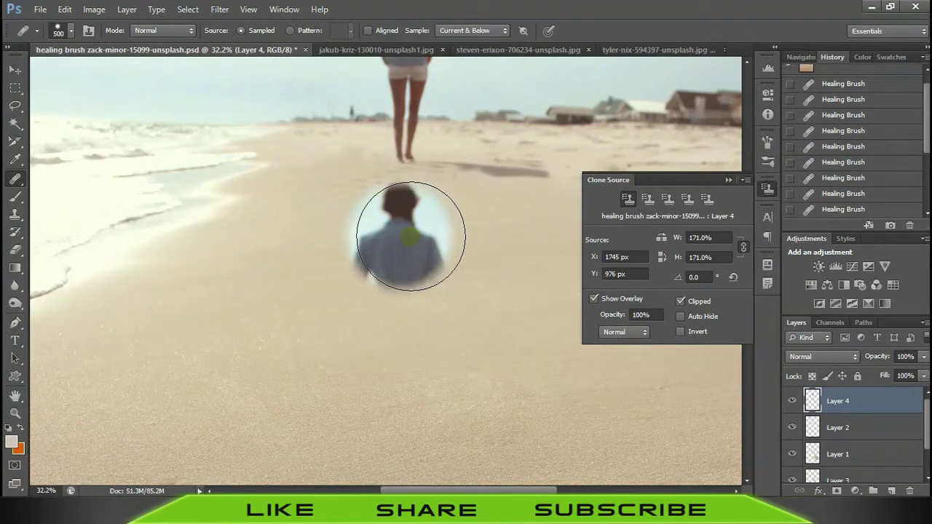
{"action": "left_click_drag", "start_coordinate": [676, 238], "coordinate": [761, 242]}
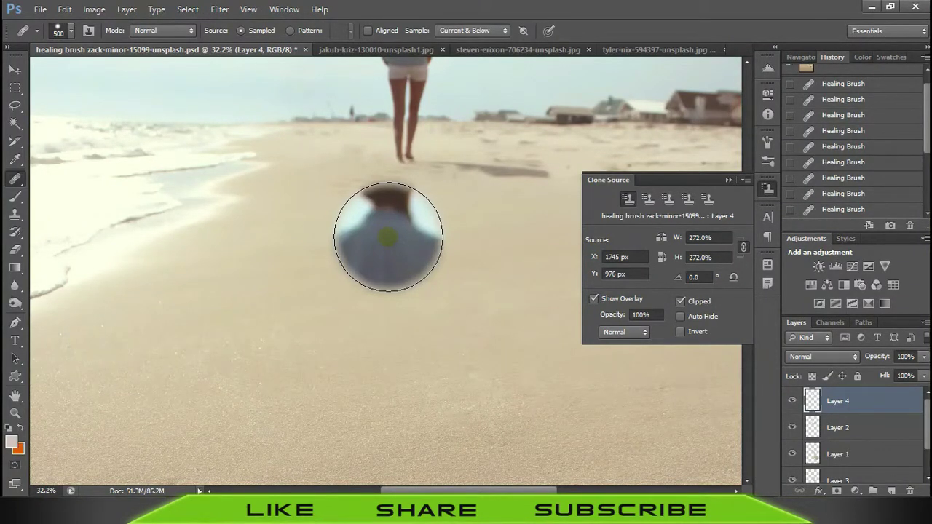
{"action": "left_click_drag", "start_coordinate": [677, 238], "coordinate": [521, 241]}
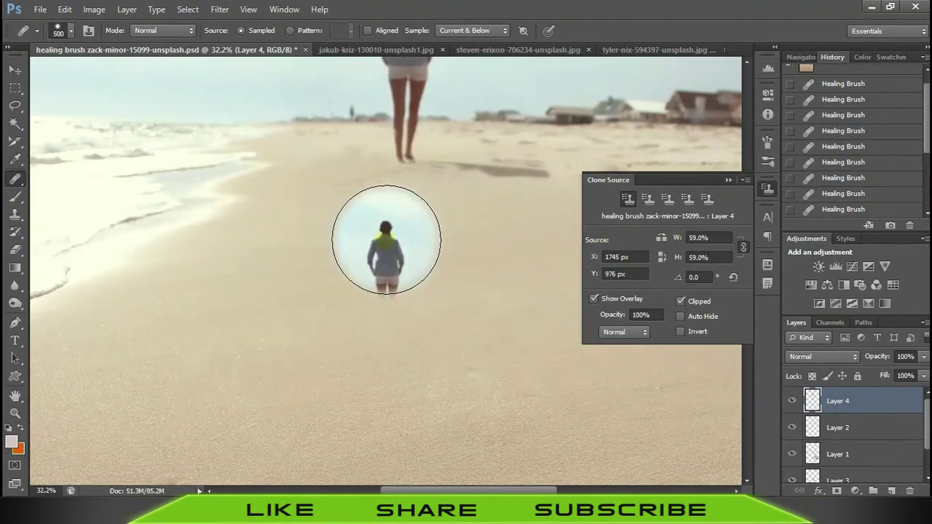
{"action": "key", "text": "alt+shift+bracketleft"}
{"action": "key", "text": "alt+shift+bracketleft"}
{"action": "key", "text": "alt+shift+bracketleft"}
{"action": "key", "text": "alt+shift+bracketleft"}
{"action": "key", "text": "alt+shift+bracketleft"}
{"action": "key", "text": "alt+shift+bracketleft"}
{"action": "key", "text": "alt+shift+bracketleft"}
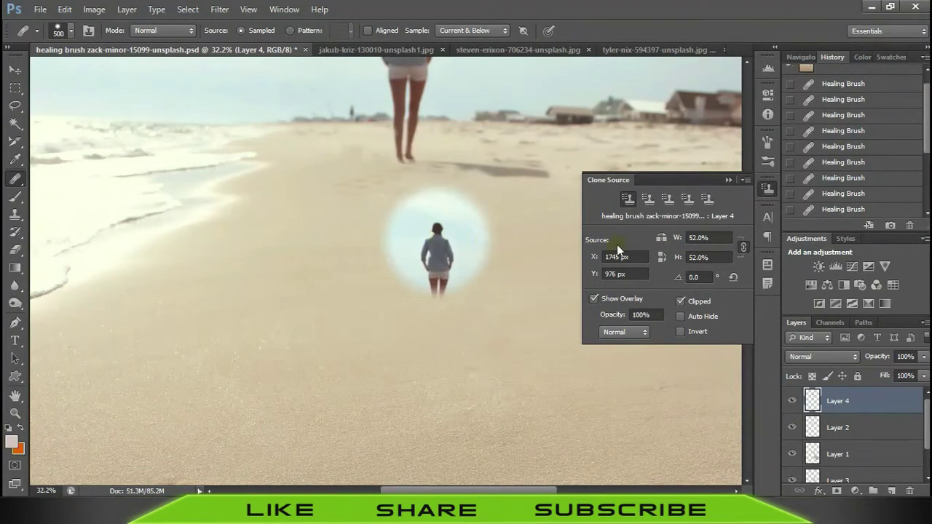
{"action": "mouse_move", "coordinate": [673, 238]}
{"action": "left_mouse_down"}
{"action": "mouse_move", "coordinate": [714, 241]}
{"action": "mouse_move", "coordinate": [723, 266]}
{"action": "left_mouse_up"}
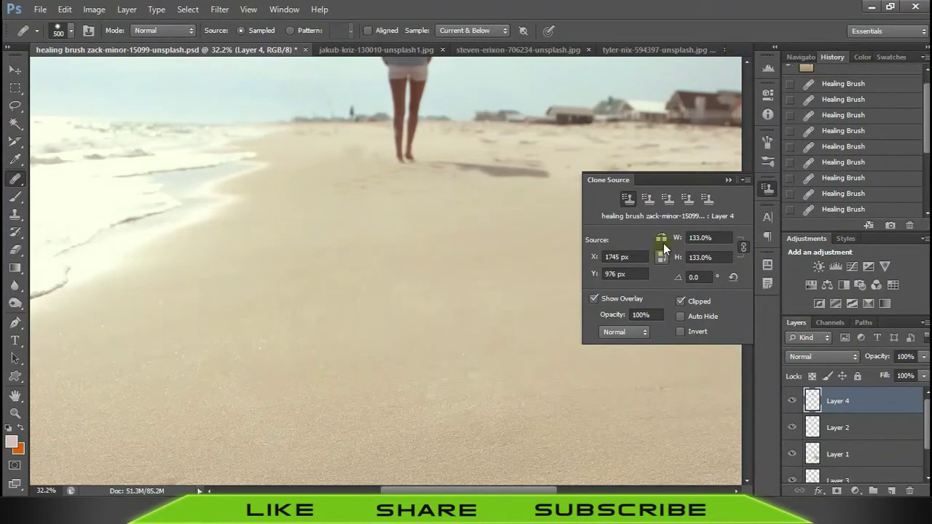
{"action": "left_click_drag", "start_coordinate": [676, 237], "coordinate": [665, 239]}
{"action": "left_click", "coordinate": [661, 257]}
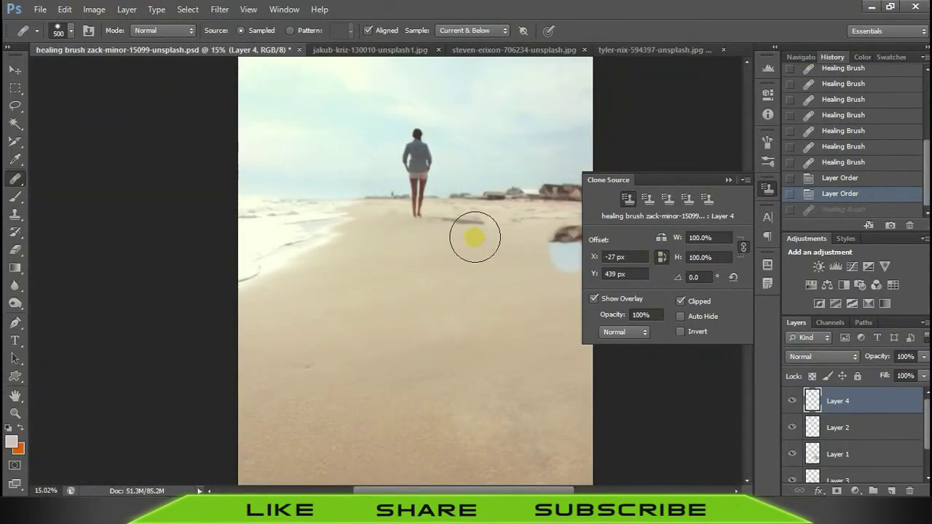
{"action": "left_click", "coordinate": [418, 190], "text": "alt"}
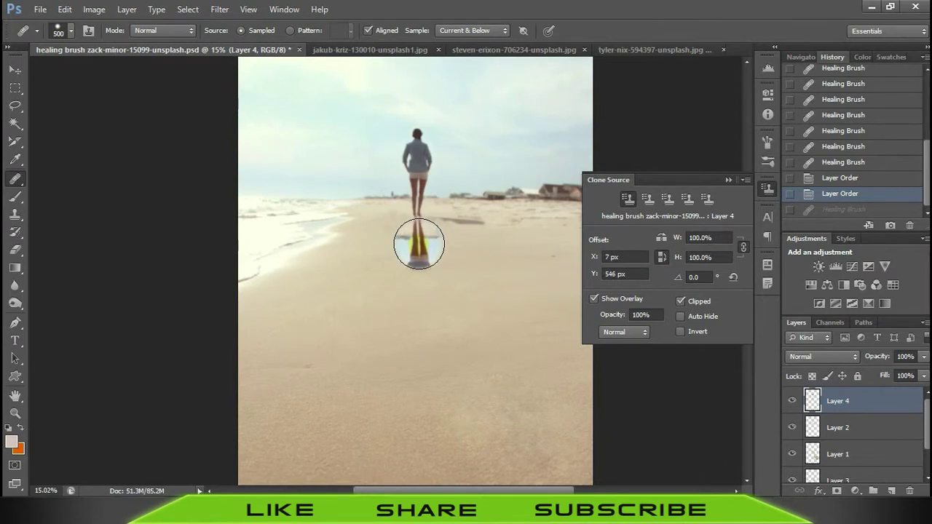
{"action": "left_click_drag", "start_coordinate": [419, 243], "coordinate": [416, 274]}
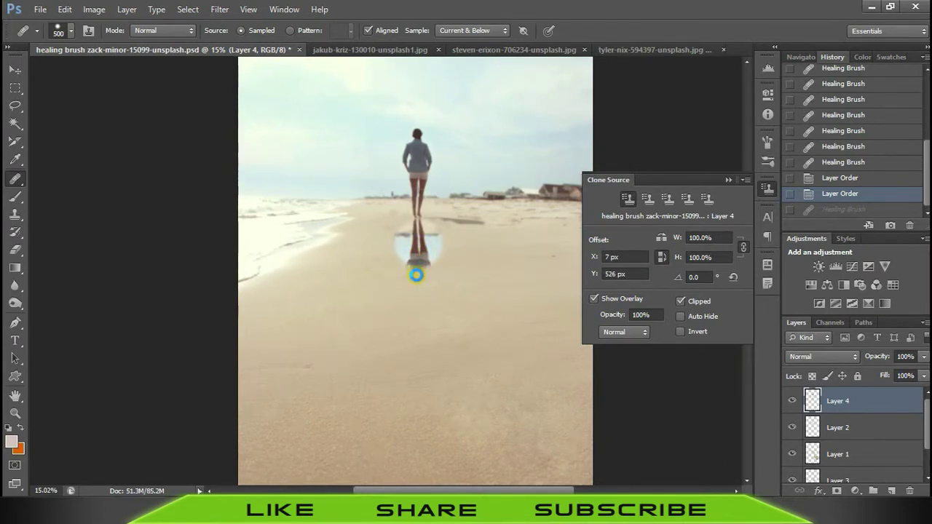
{"action": "left_click", "coordinate": [416, 274]}
{"action": "left_click_drag", "start_coordinate": [415, 273], "coordinate": [416, 296]}
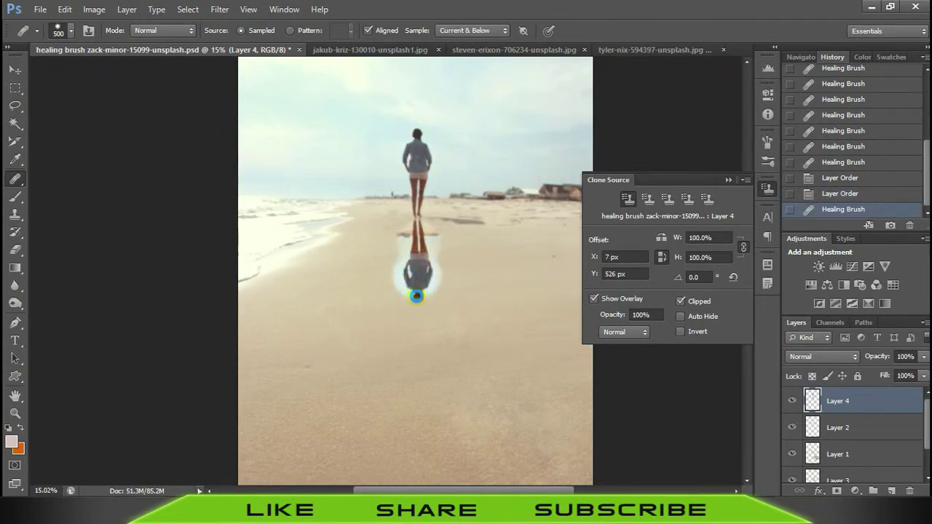
{"action": "left_click", "coordinate": [416, 298]}
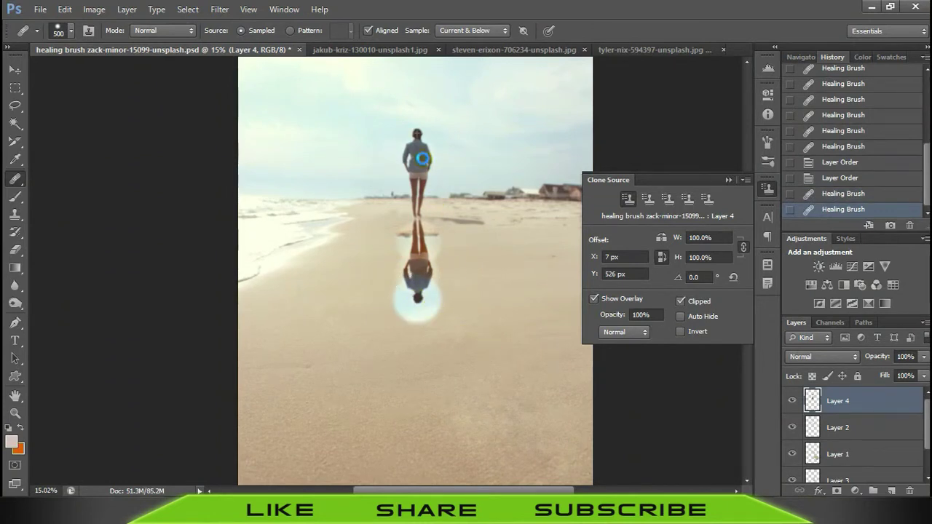
{"action": "left_click", "coordinate": [414, 294]}
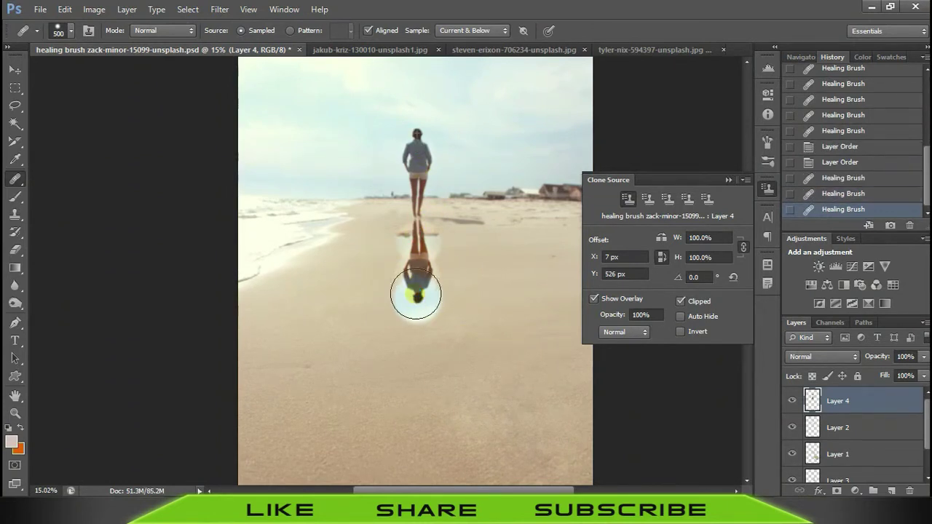
{"action": "key", "text": "ctrl+alt+z"}
{"action": "key", "text": "ctrl+alt+z"}
{"action": "key", "text": "ctrl+alt+z"}
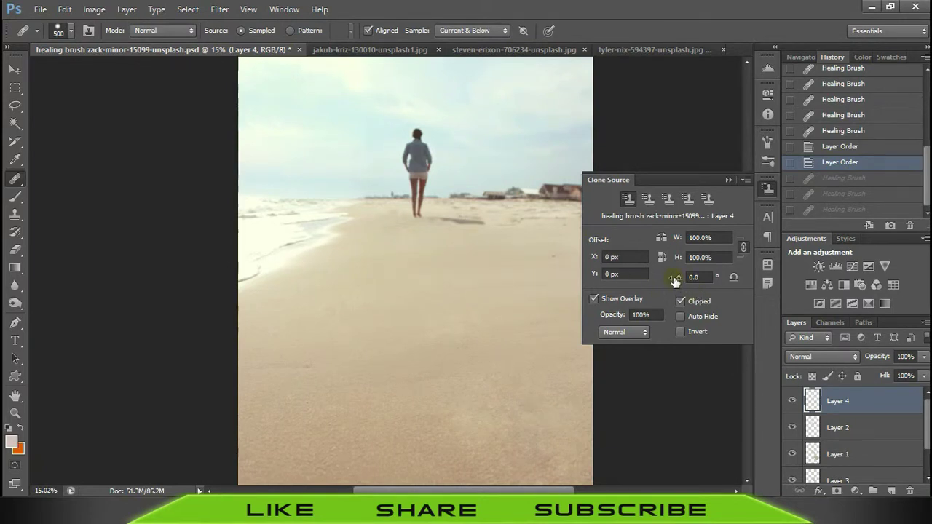
{"action": "left_click_drag", "start_coordinate": [674, 281], "coordinate": [743, 284]}
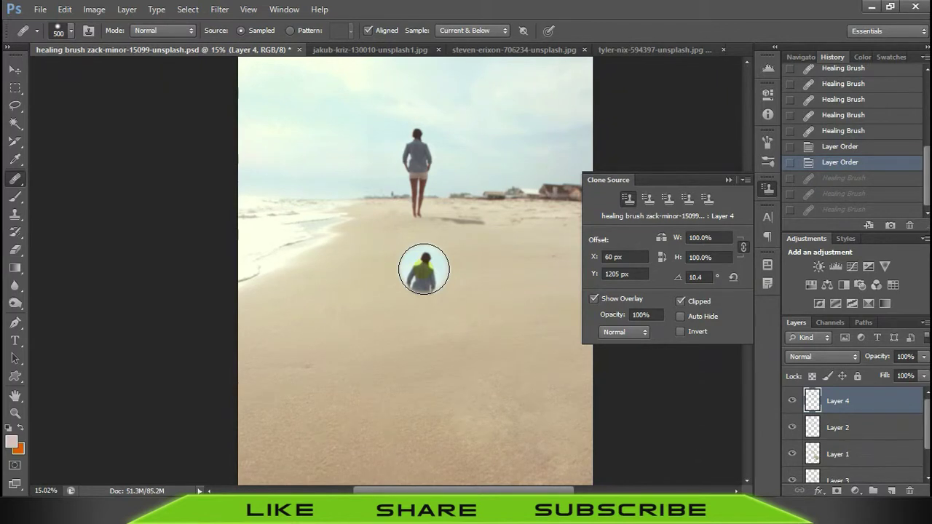
{"action": "left_click_drag", "start_coordinate": [676, 274], "coordinate": [657, 282]}
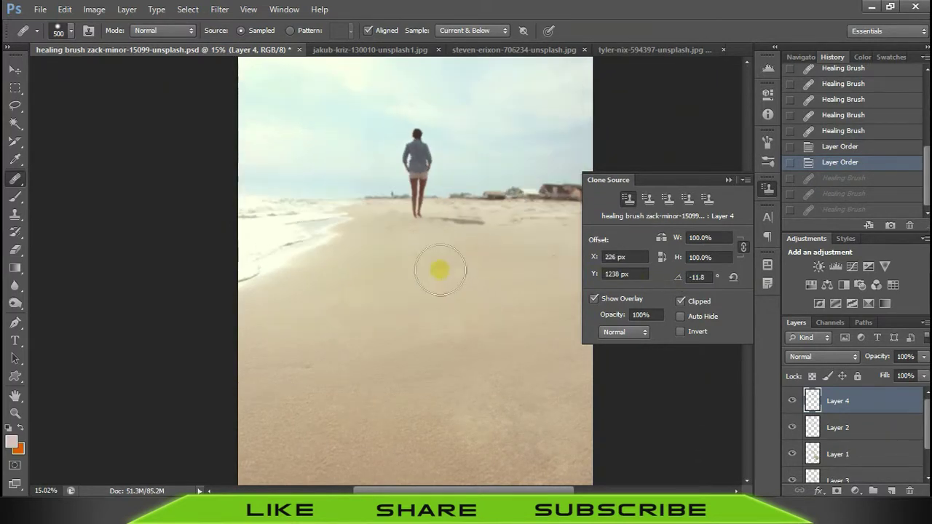
{"action": "key", "text": "alt+shift+period"}
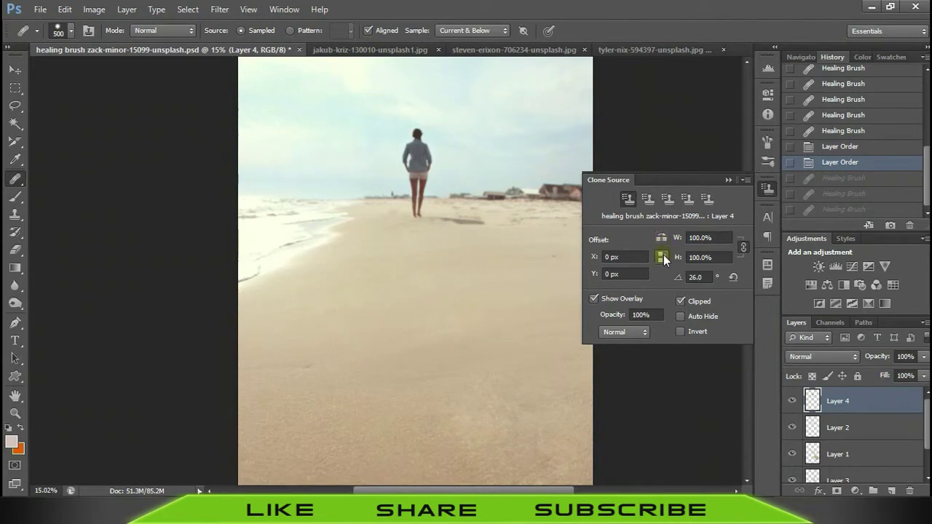
{"action": "left_click", "coordinate": [733, 276]}
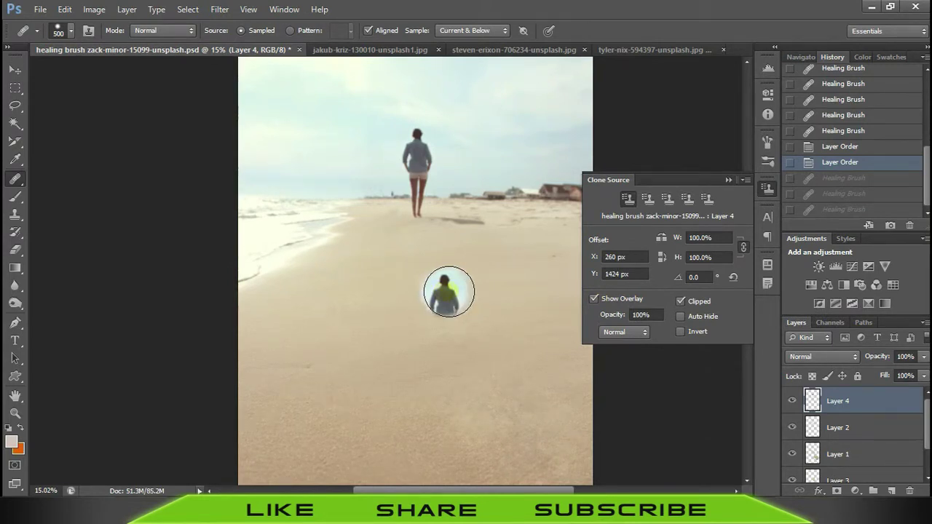
{"action": "left_click", "coordinate": [593, 299]}
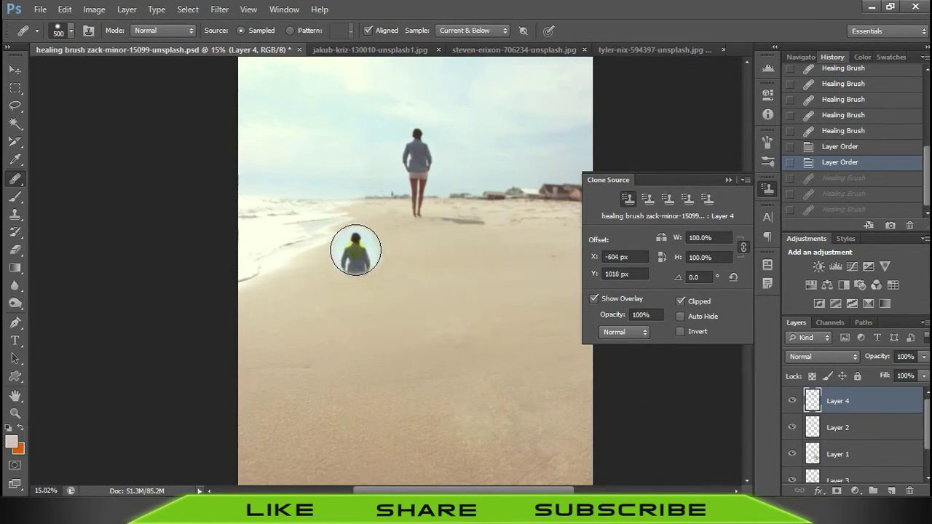
{"action": "left_click", "coordinate": [679, 300]}
{"action": "left_click", "coordinate": [593, 298]}
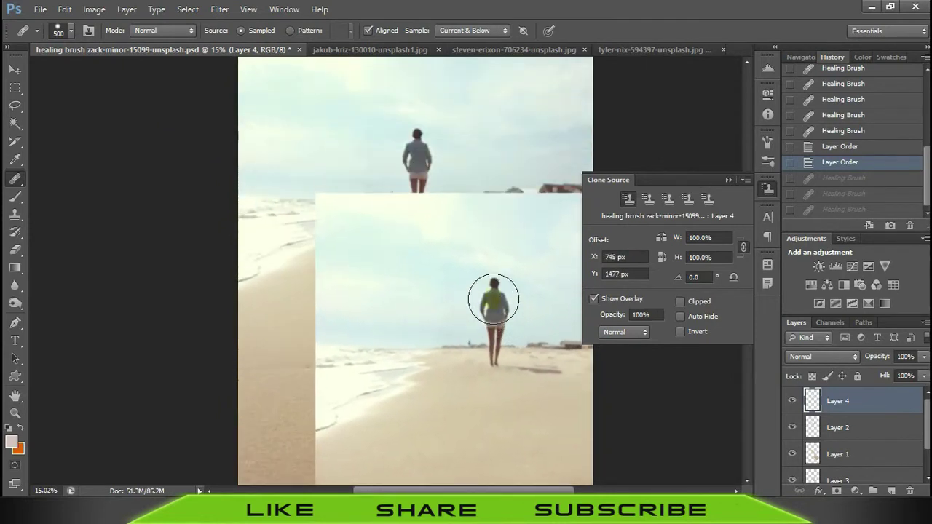
{"action": "left_click", "coordinate": [679, 301]}
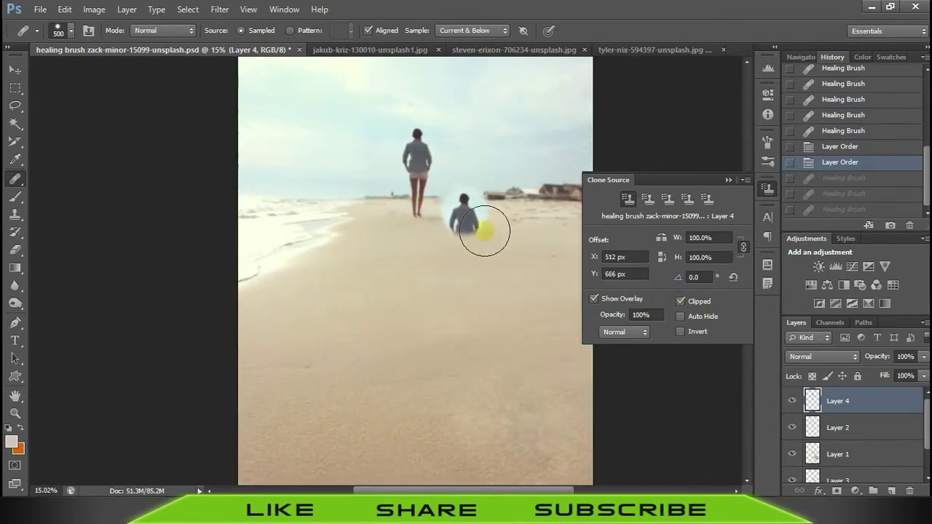
{"action": "left_click", "coordinate": [679, 301]}
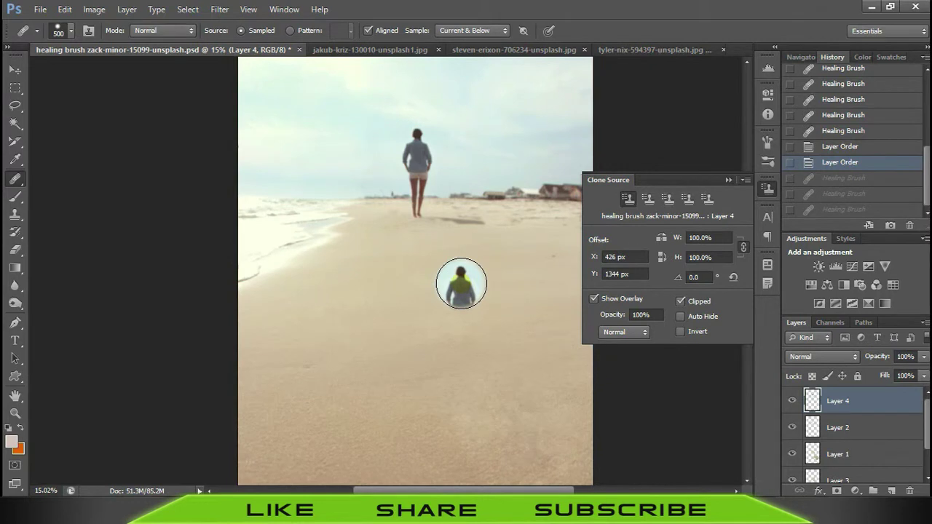
{"action": "left_click", "coordinate": [678, 318]}
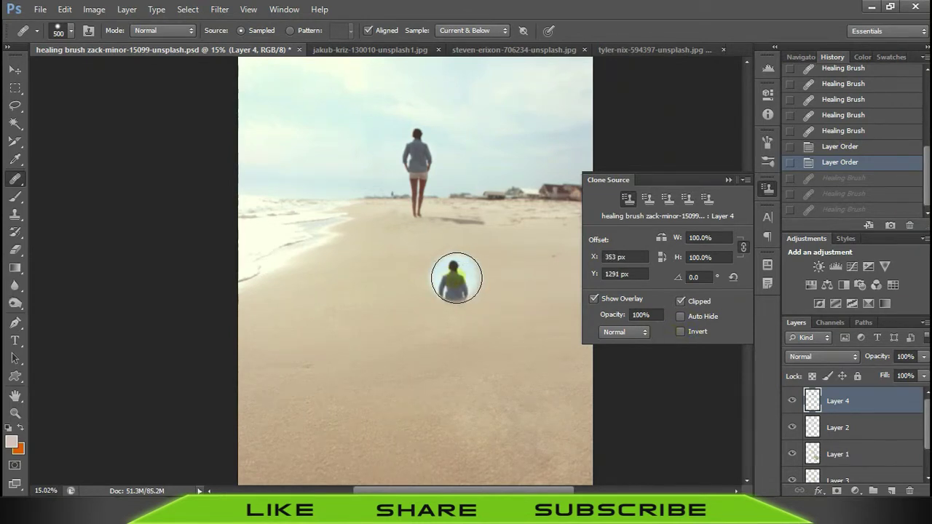
{"action": "left_click", "coordinate": [681, 332]}
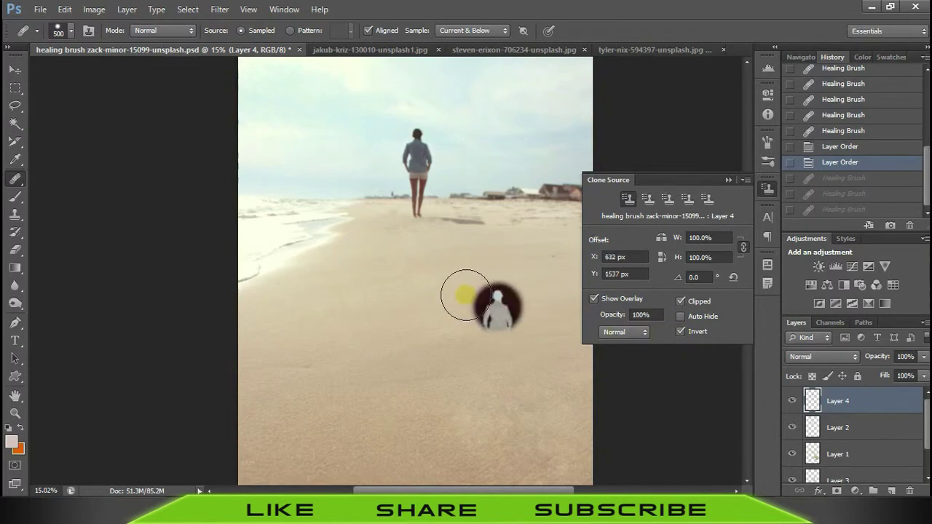
{"action": "left_click", "coordinate": [681, 332]}
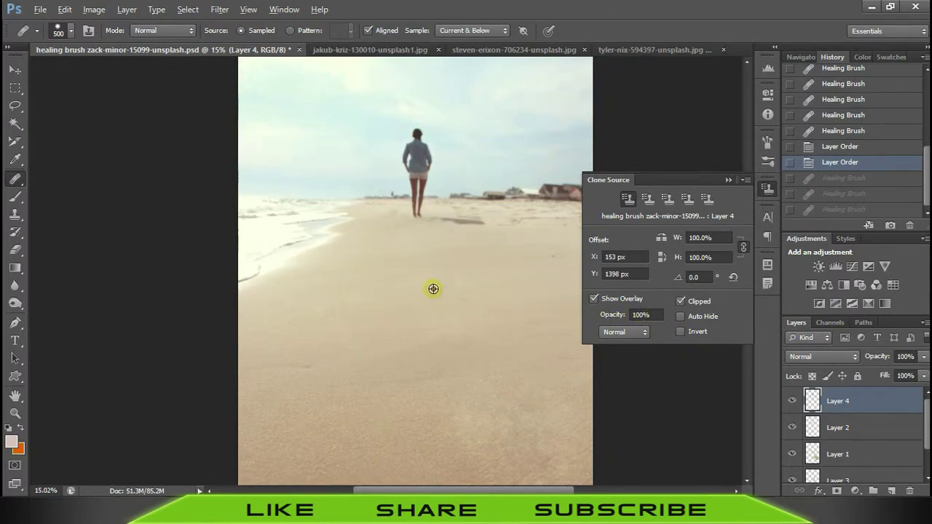
{"action": "scroll", "coordinate": [433, 289], "scroll_direction": "up", "scroll_amount": 5}
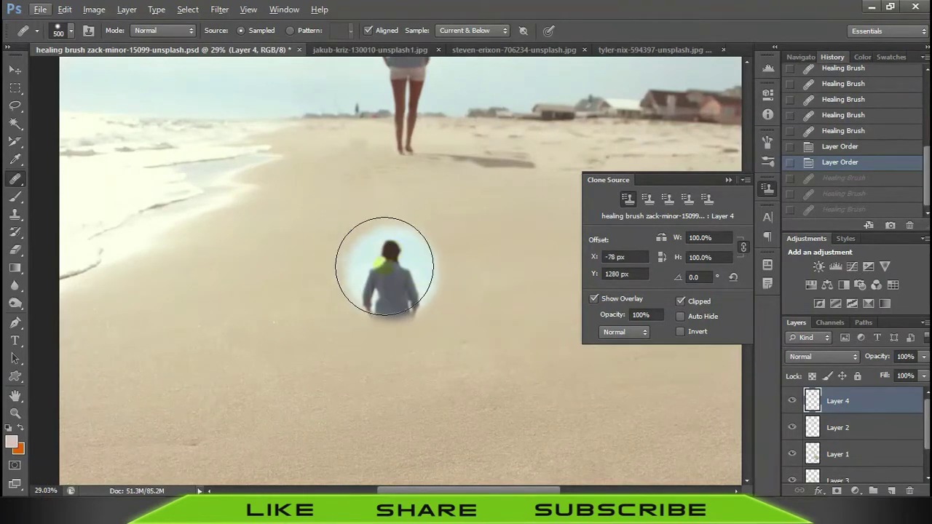
{"action": "mouse_move", "coordinate": [615, 320]}
{"action": "left_mouse_down"}
{"action": "mouse_move", "coordinate": [551, 312]}
{"action": "mouse_move", "coordinate": [601, 314]}
{"action": "left_mouse_up"}
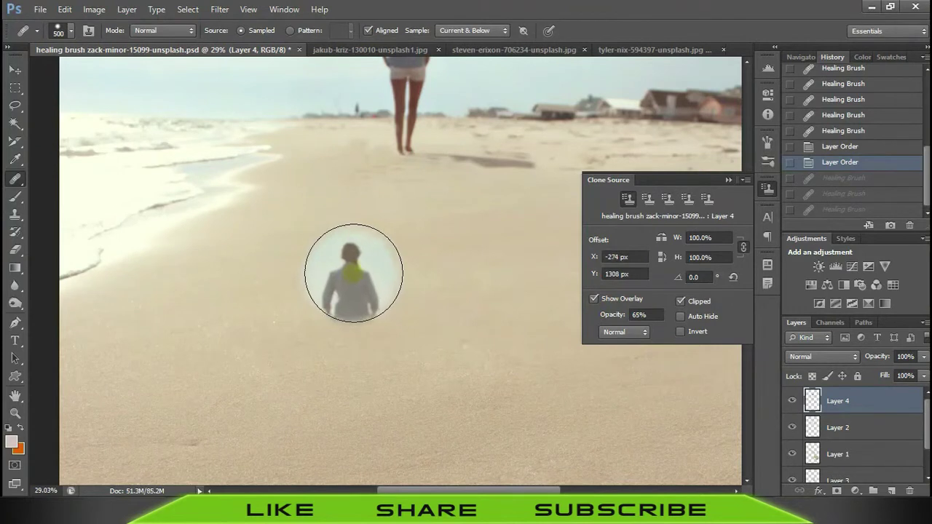
{"action": "left_click_drag", "start_coordinate": [608, 316], "coordinate": [588, 314]}
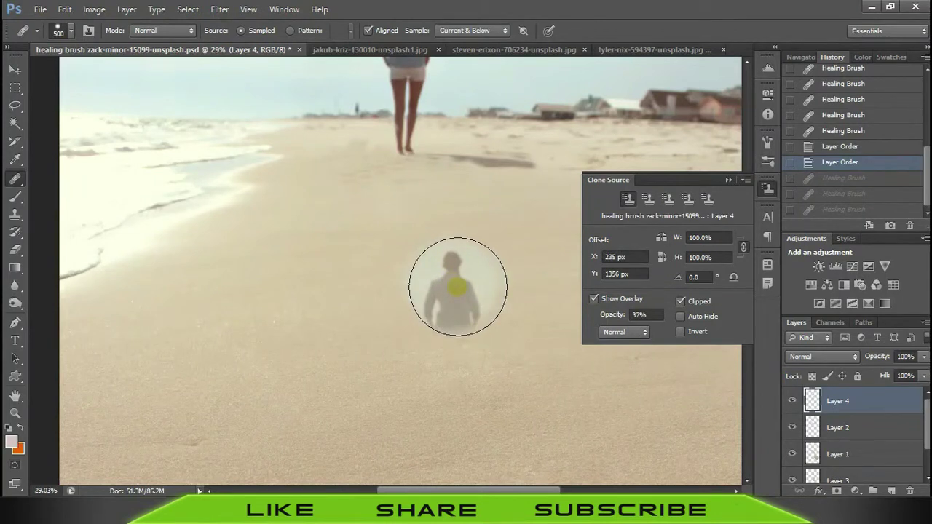
{"action": "left_click_drag", "start_coordinate": [603, 320], "coordinate": [663, 320]}
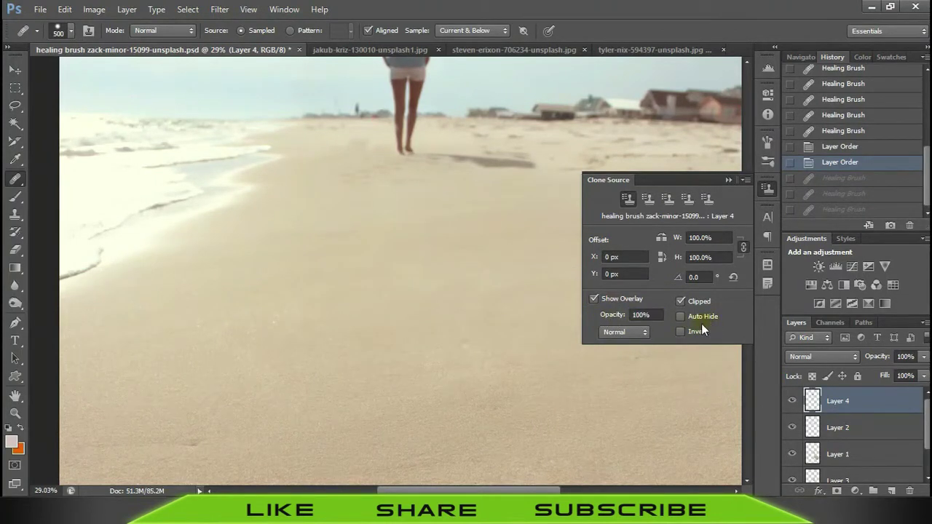
- Keep the clone overlay and healing brush Mode both at Normal, and close the Clone Source panel
{"action": "left_click", "coordinate": [631, 332]}
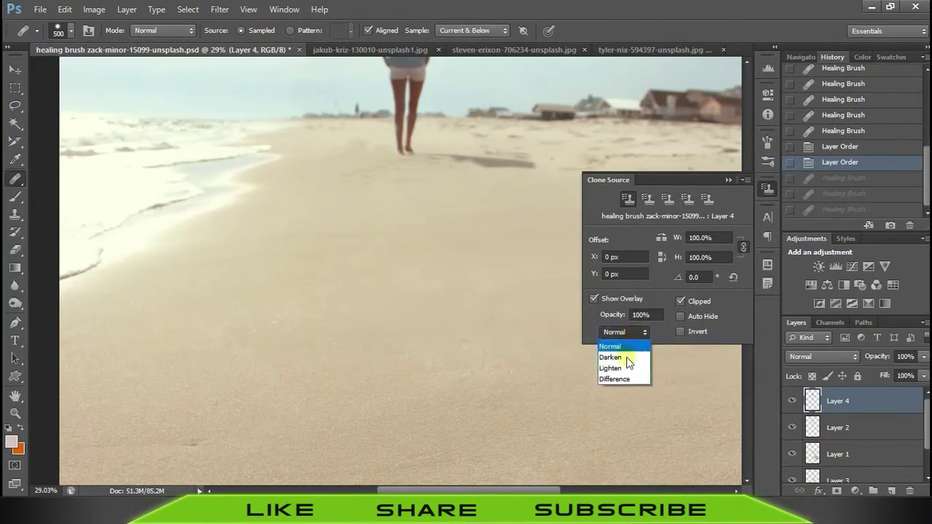
{"action": "left_click", "coordinate": [151, 91]}
{"action": "left_click", "coordinate": [163, 31]}
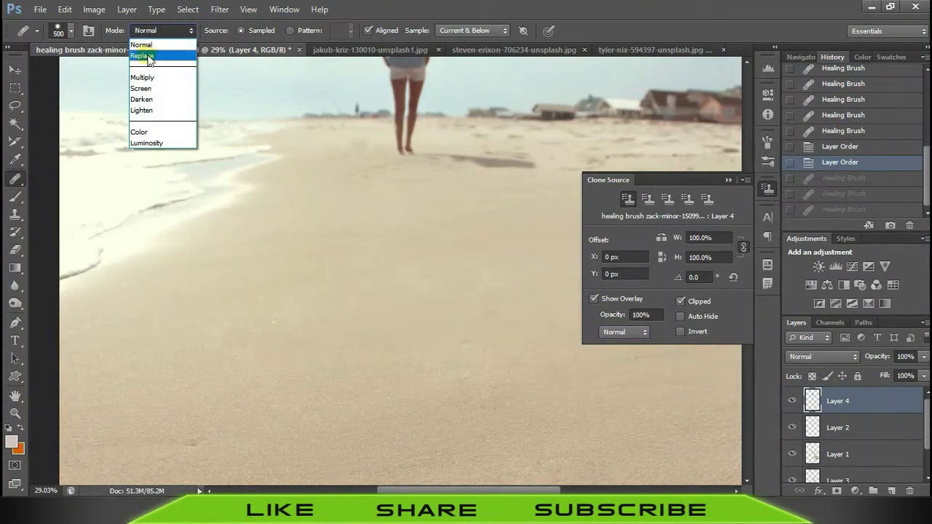
{"action": "left_click", "coordinate": [157, 45]}
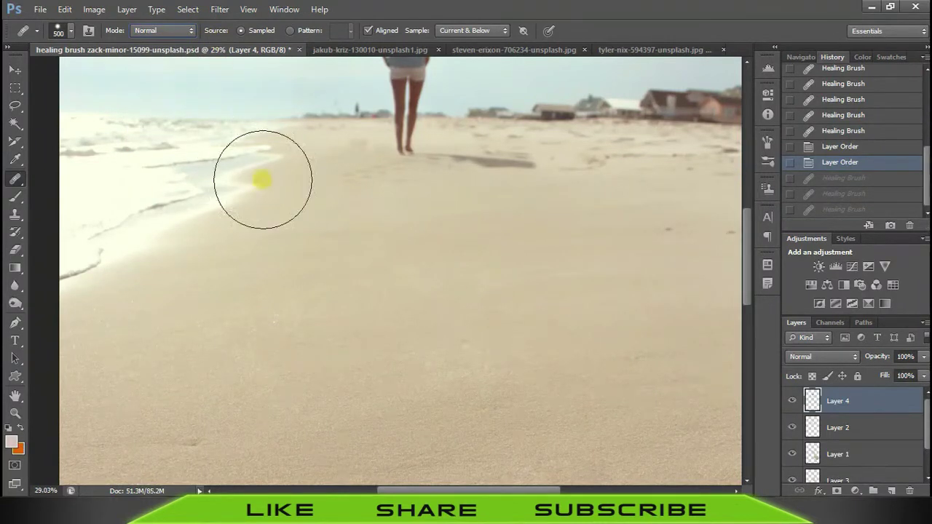
{"action": "key", "text": "alt"}
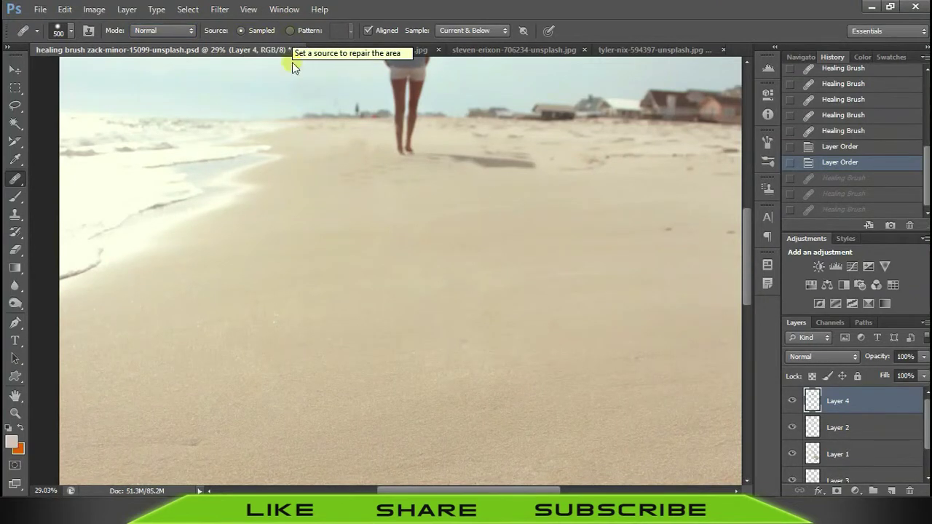
- Paint a woman copy on the sand, then heal from the black-and-white striped pattern in two dabs
{"action": "left_click_drag", "start_coordinate": [449, 275], "coordinate": [468, 274]}
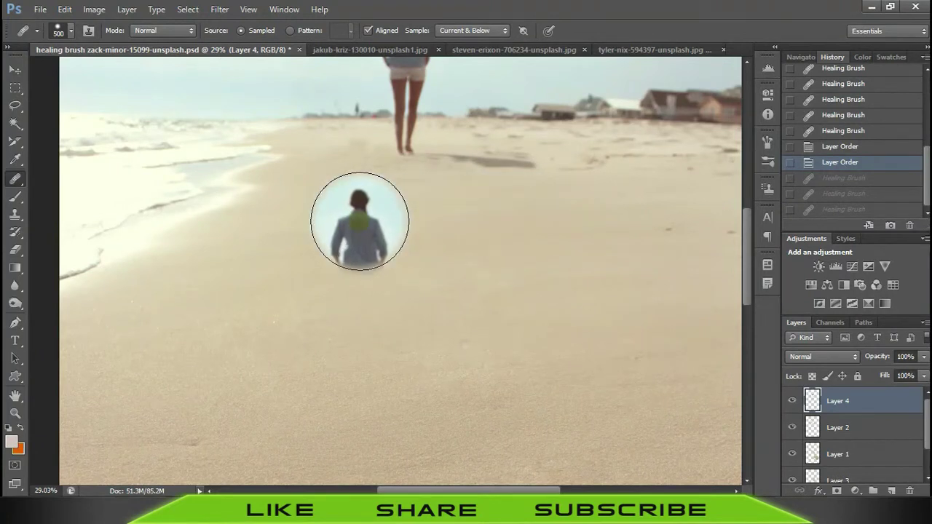
{"action": "left_click", "coordinate": [289, 30]}
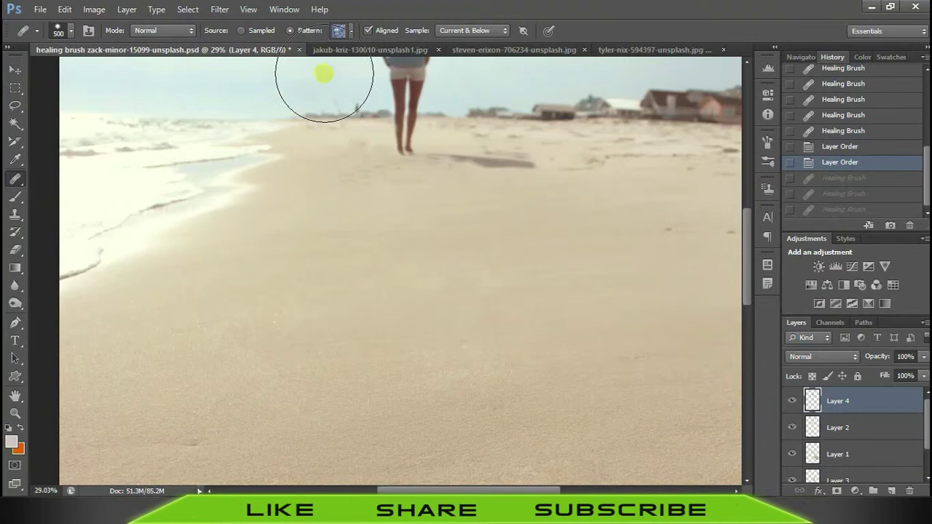
{"action": "left_click", "coordinate": [349, 32]}
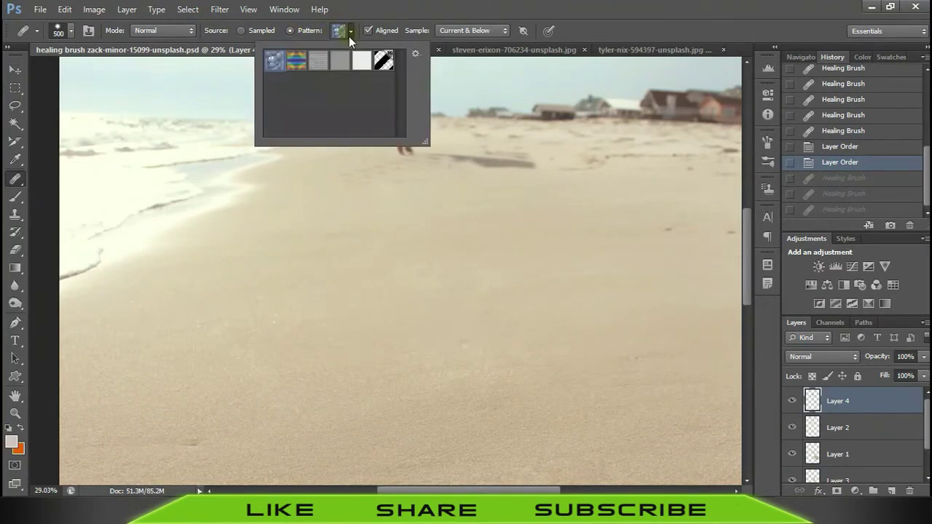
{"action": "left_click", "coordinate": [384, 62]}
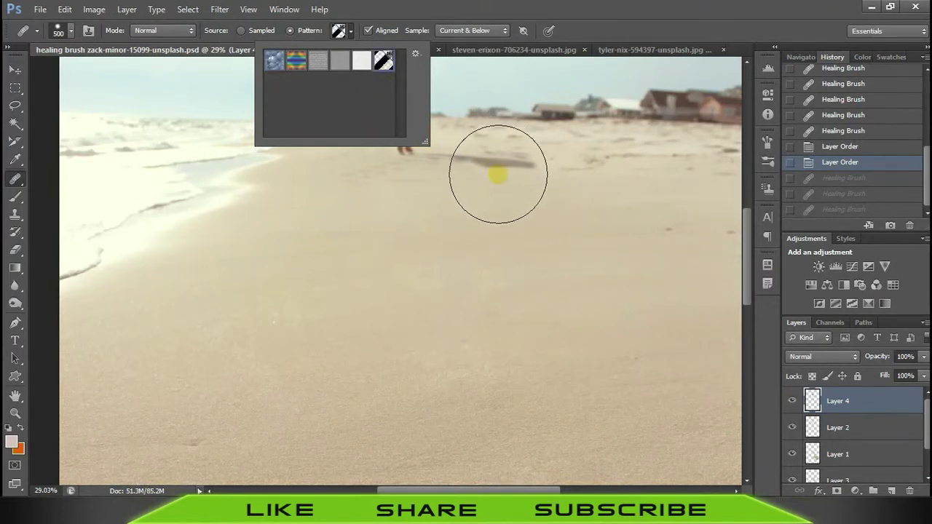
{"action": "left_click", "coordinate": [521, 246]}
{"action": "left_click", "coordinate": [521, 246]}
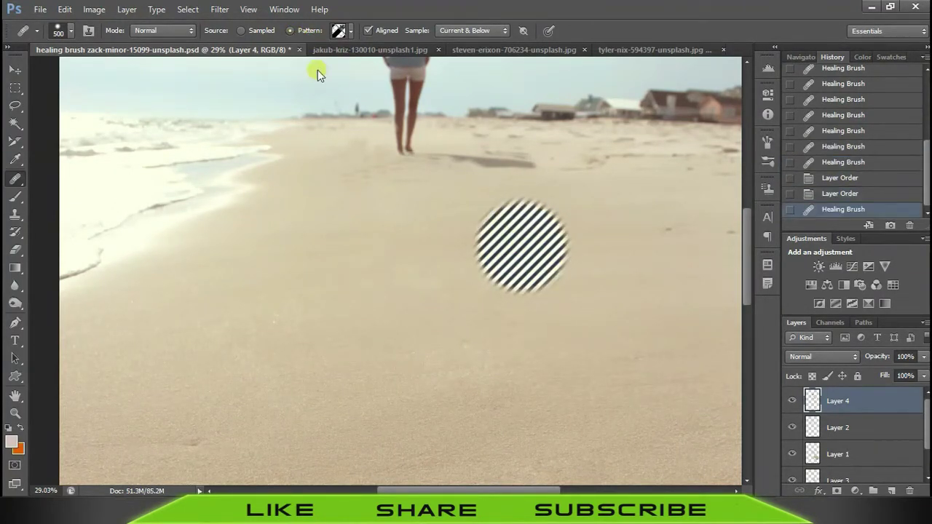
- Dab the first, blue pattern on the sand, then undo the pattern dabs
{"action": "left_click", "coordinate": [340, 33]}
{"action": "left_click", "coordinate": [273, 61]}
{"action": "left_click", "coordinate": [354, 271]}
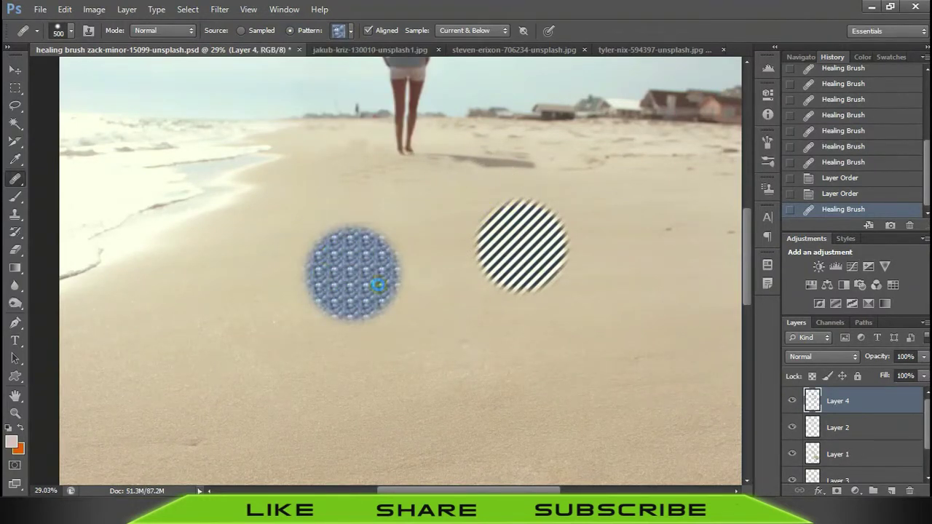
{"action": "key", "text": "ctrl+alt+z"}
{"action": "key", "text": "ctrl+alt+z"}
{"action": "key", "text": "ctrl+alt+z"}
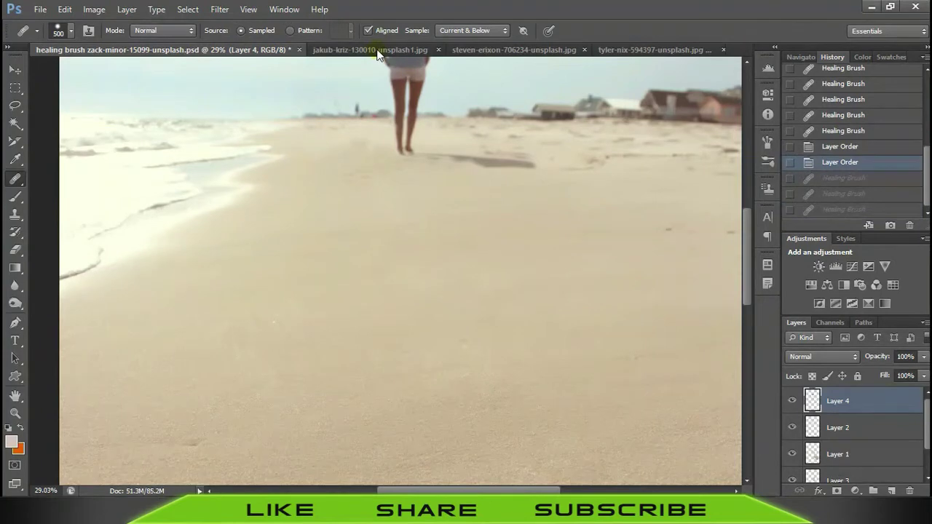
- Turn off Aligned, sample the woman, and stamp a copy of her in the sky
{"action": "scroll", "coordinate": [503, 235], "scroll_direction": "up", "scroll_amount": 3}
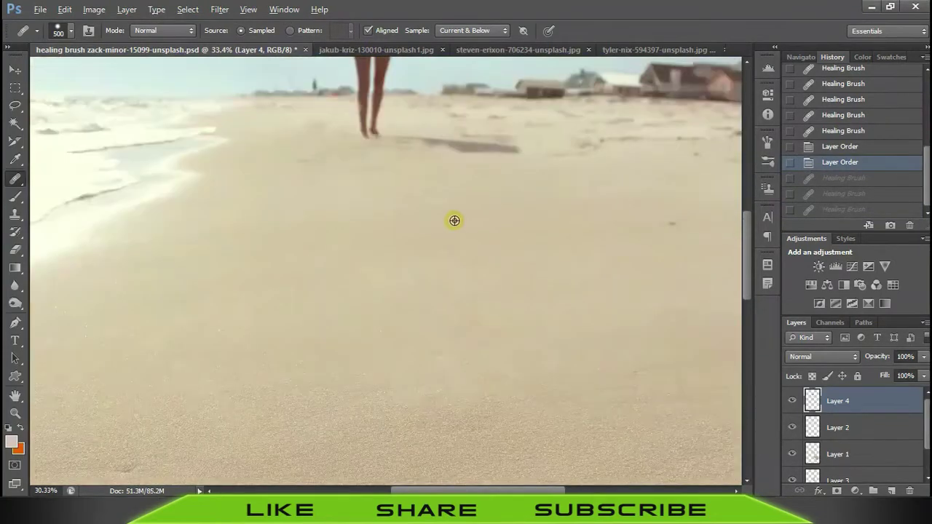
{"action": "scroll", "coordinate": [454, 220], "scroll_direction": "down", "scroll_amount": 2}
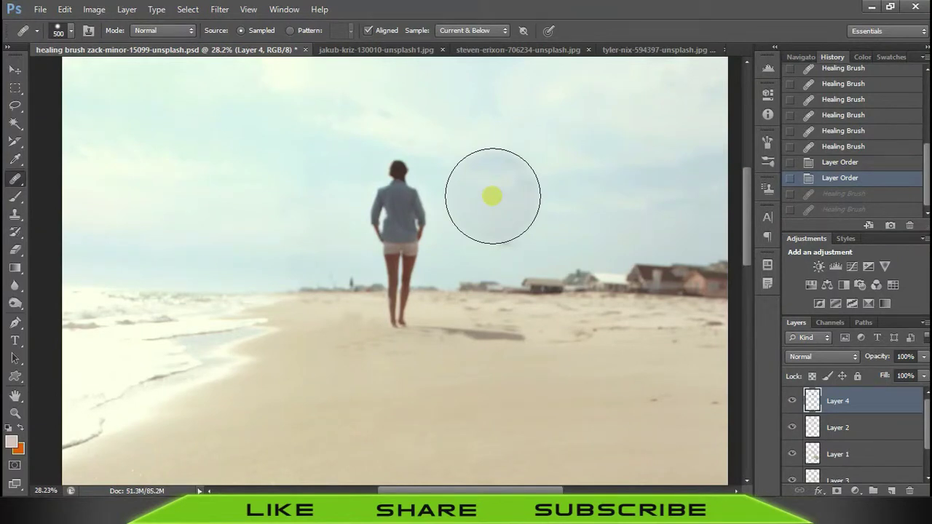
{"action": "left_click_drag", "start_coordinate": [492, 196], "coordinate": [386, 69]}
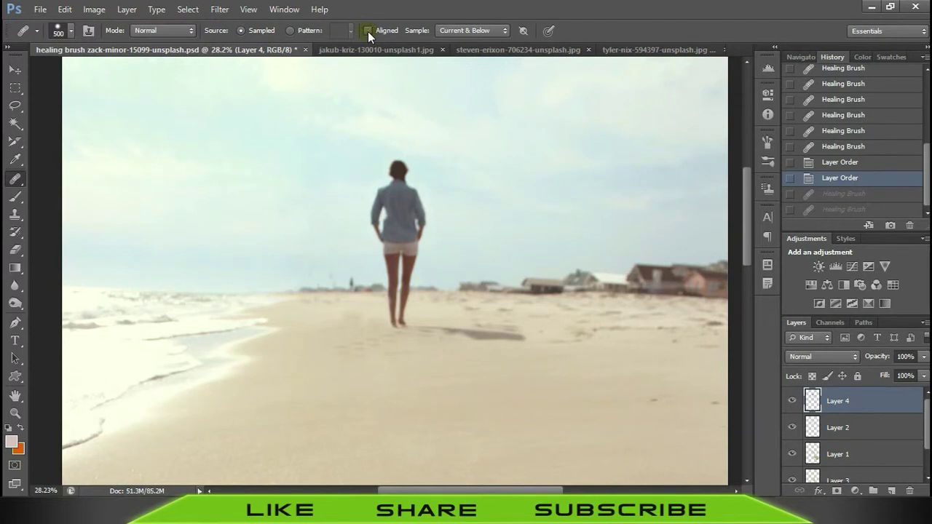
{"action": "left_click", "coordinate": [368, 31]}
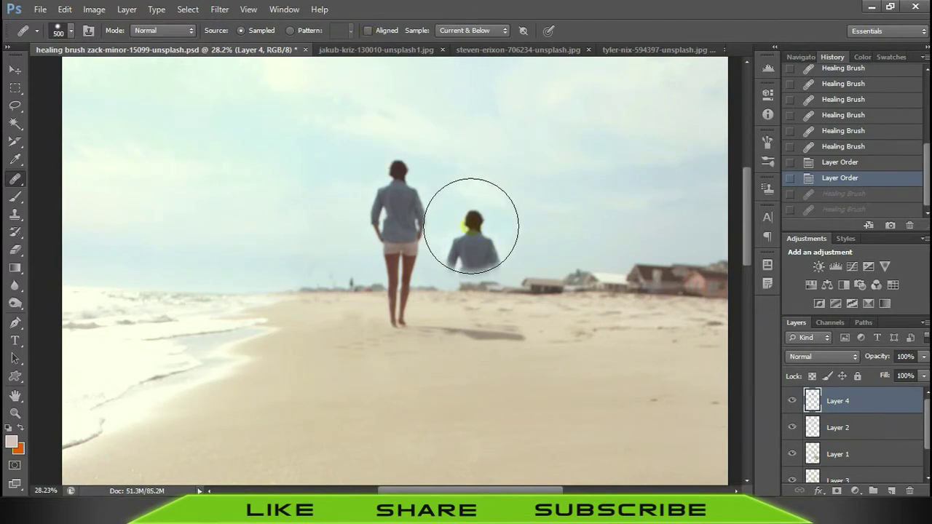
{"action": "left_click", "coordinate": [388, 179], "text": "alt"}
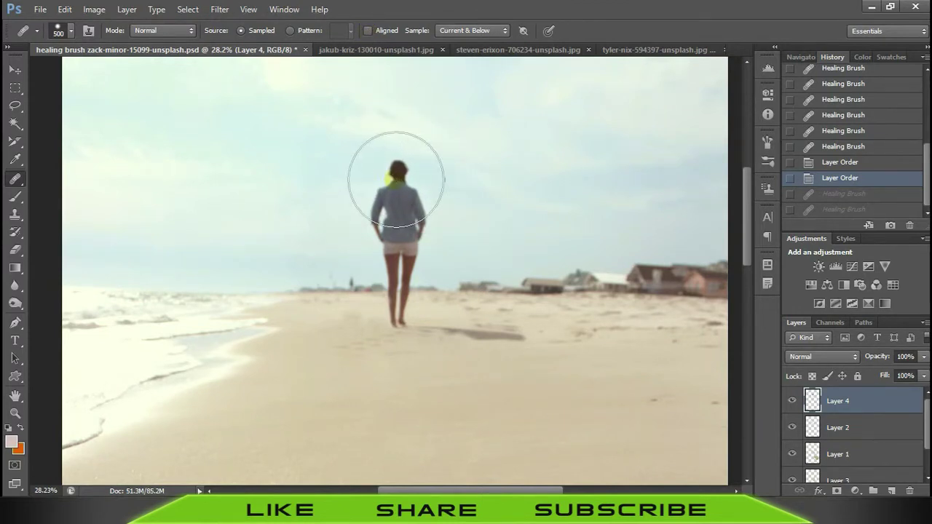
{"action": "left_click", "coordinate": [550, 169]}
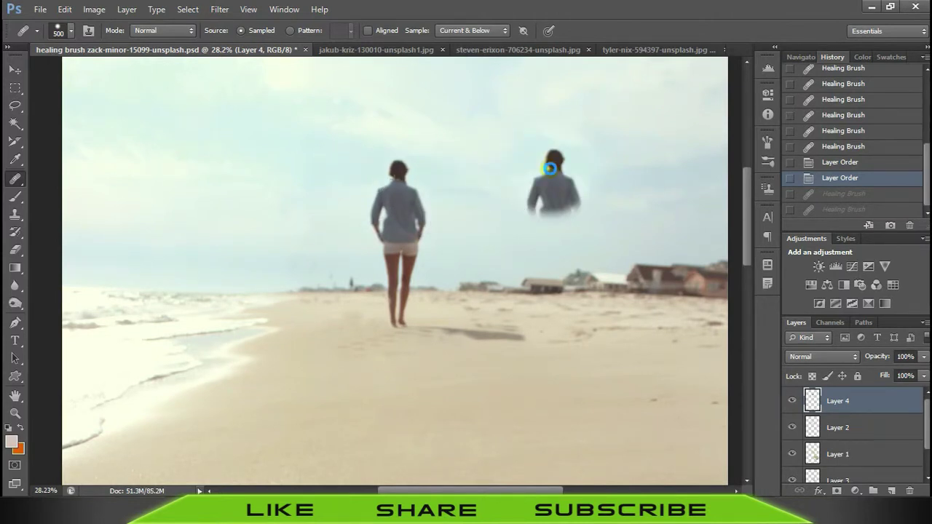
- Stamp more woman copies in the upper-left sky, on the sand and near the shoreline, undoing one
{"action": "left_click", "coordinate": [479, 223]}
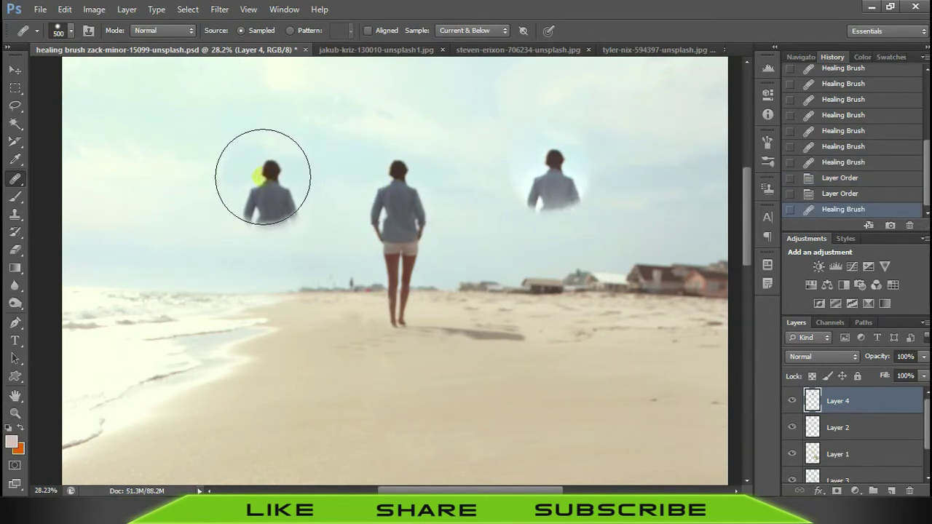
{"action": "left_click", "coordinate": [249, 166]}
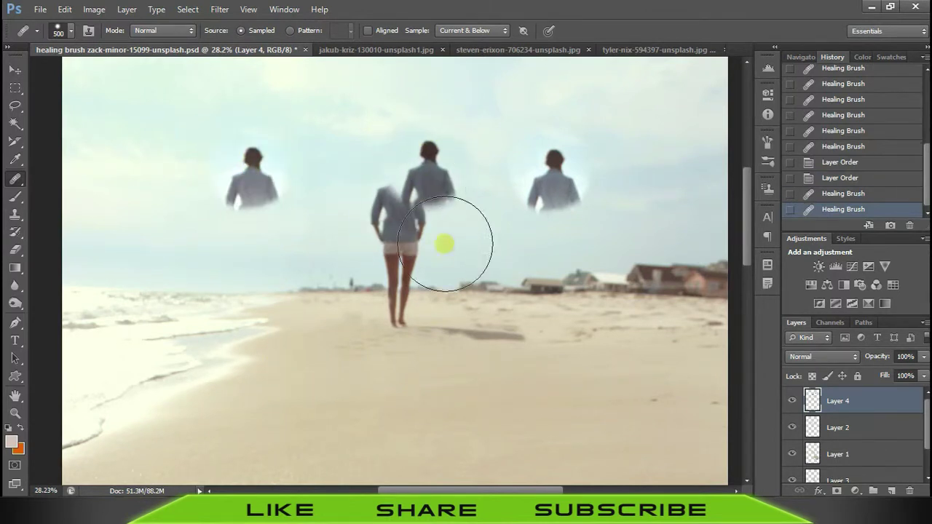
{"action": "left_click", "coordinate": [590, 361]}
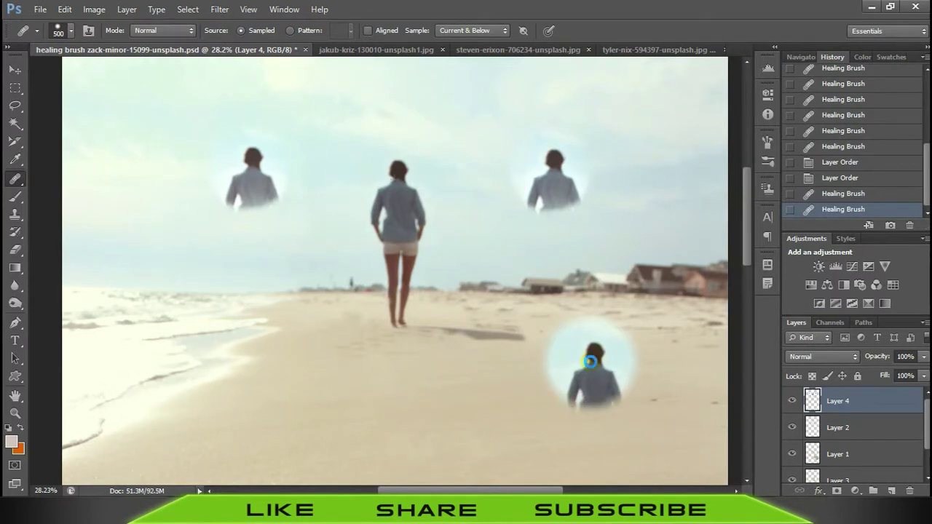
{"action": "right_click", "coordinate": [399, 179], "text": "alt"}
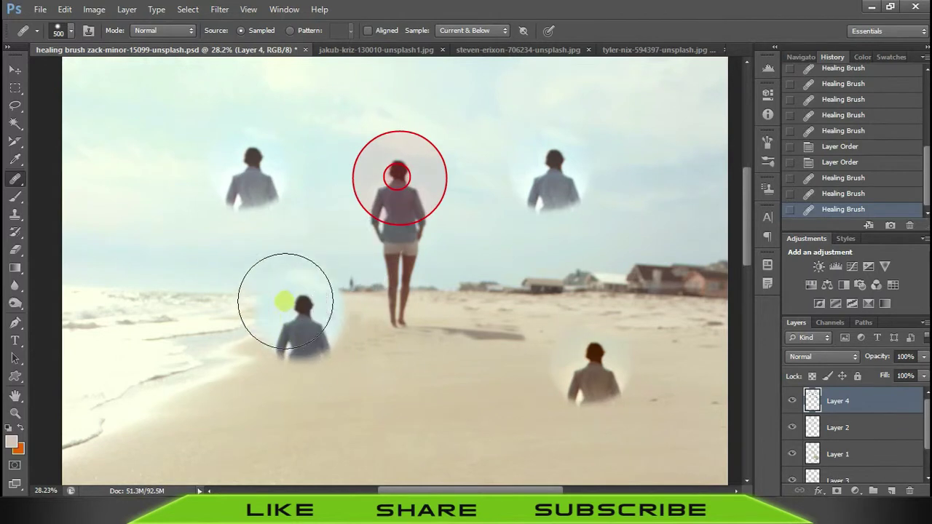
{"action": "left_click", "coordinate": [286, 300]}
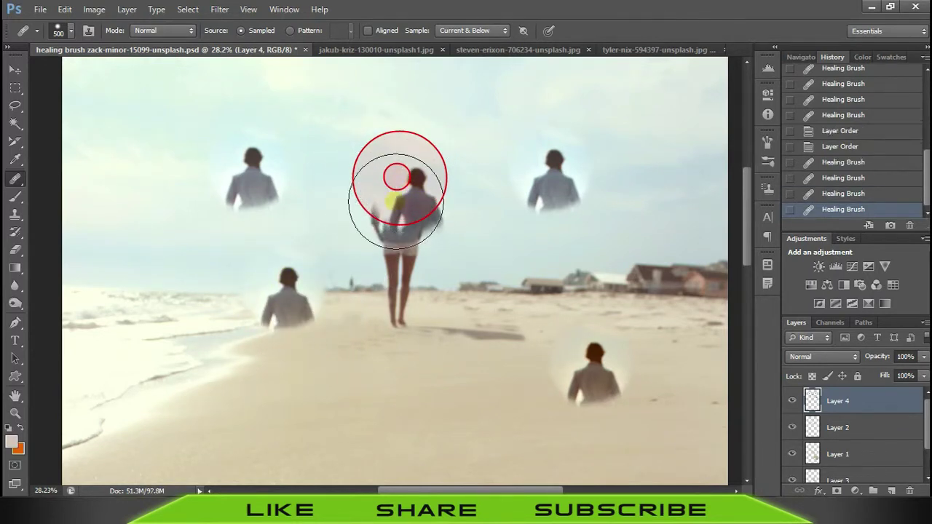
{"action": "left_click", "coordinate": [378, 389]}
{"action": "key", "text": "ctrl+z"}
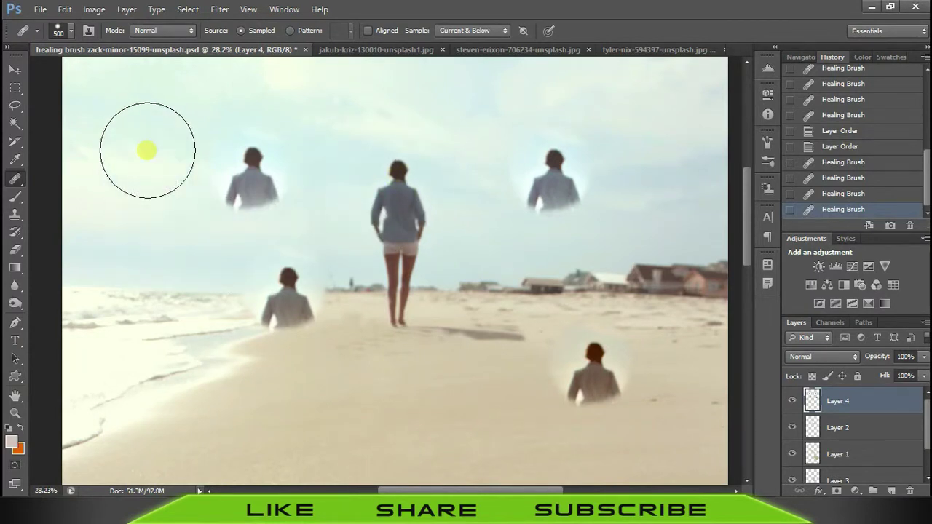
{"action": "left_click", "coordinate": [146, 150]}
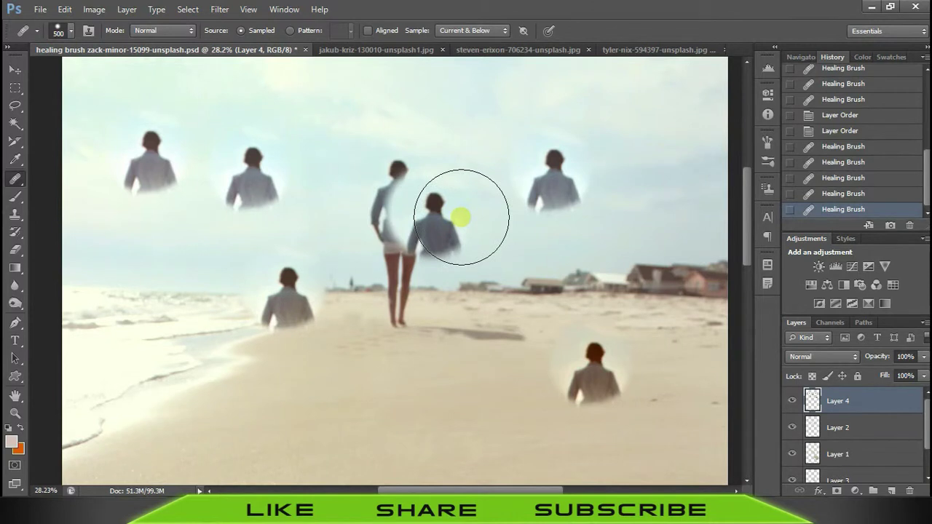
- Revert History to the single sky copy, turn Aligned back on, and sample clean sky
{"action": "left_click", "coordinate": [825, 146]}
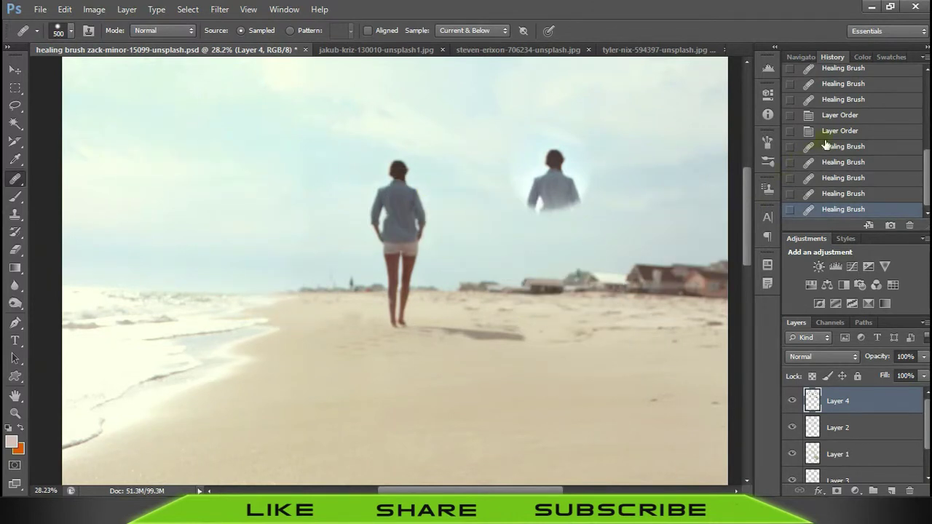
{"action": "left_click", "coordinate": [367, 32]}
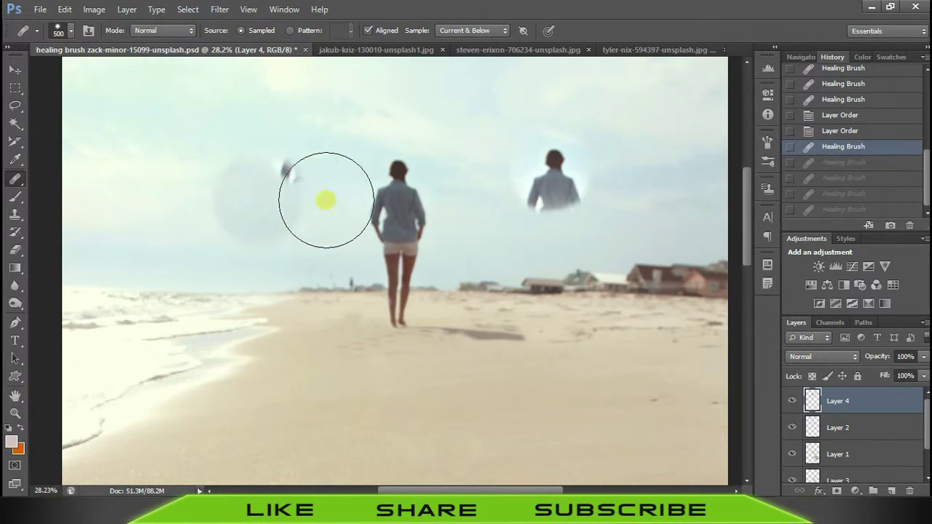
{"action": "left_click", "coordinate": [241, 179], "text": "alt"}
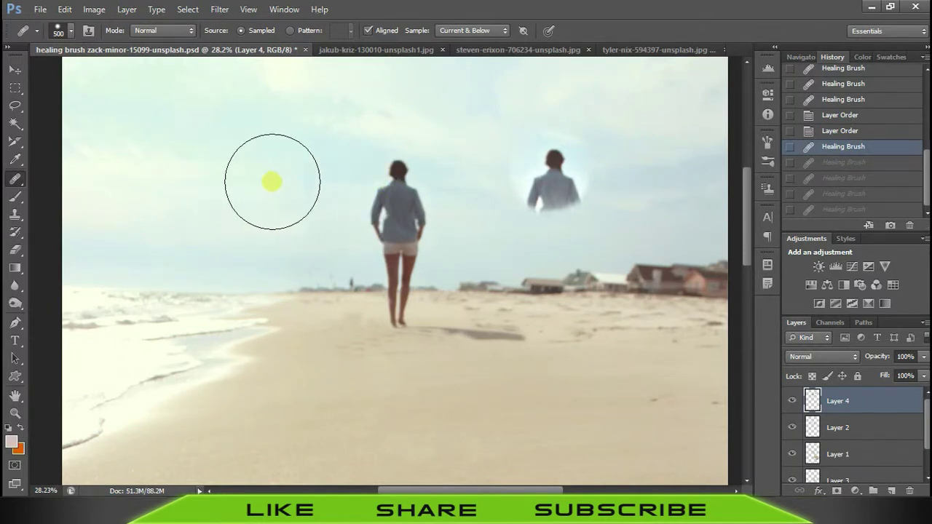
- Heal sky and sand over the woman's head, torso and legs until she disappears
{"action": "left_click", "coordinate": [402, 180]}
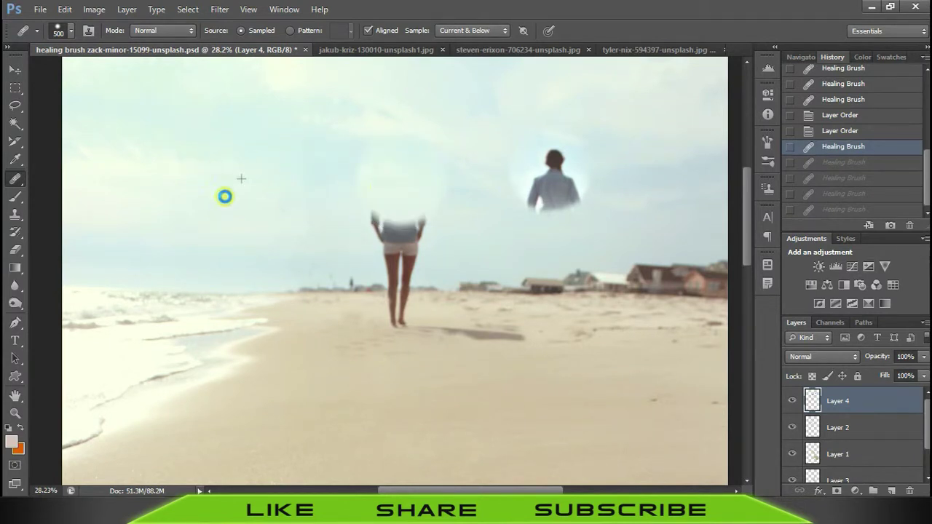
{"action": "left_click", "coordinate": [393, 232]}
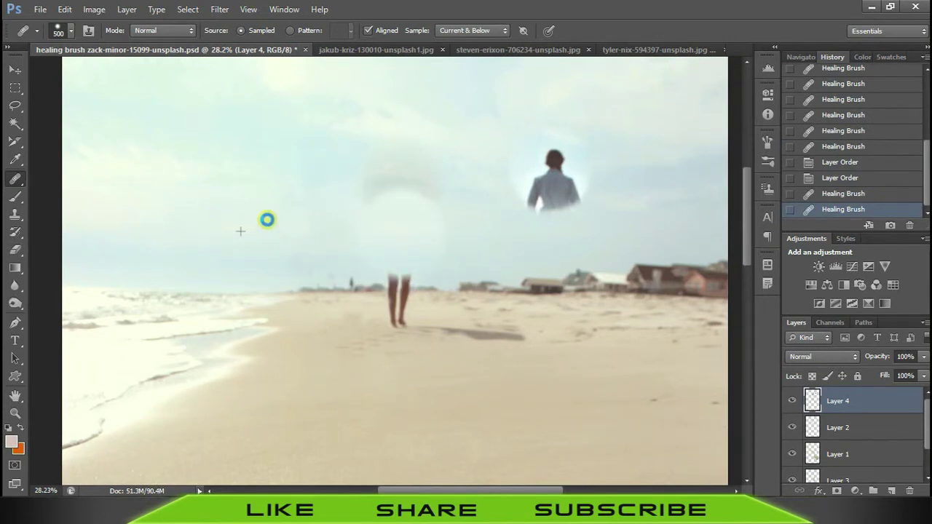
{"action": "mouse_move", "coordinate": [222, 240]}
{"action": "left_mouse_down"}
{"action": "mouse_move", "coordinate": [313, 250]}
{"action": "mouse_move", "coordinate": [412, 229]}
{"action": "mouse_move", "coordinate": [198, 209]}
{"action": "mouse_move", "coordinate": [247, 282]}
{"action": "left_mouse_up"}
{"action": "left_click_drag", "start_coordinate": [406, 225], "coordinate": [400, 291]}
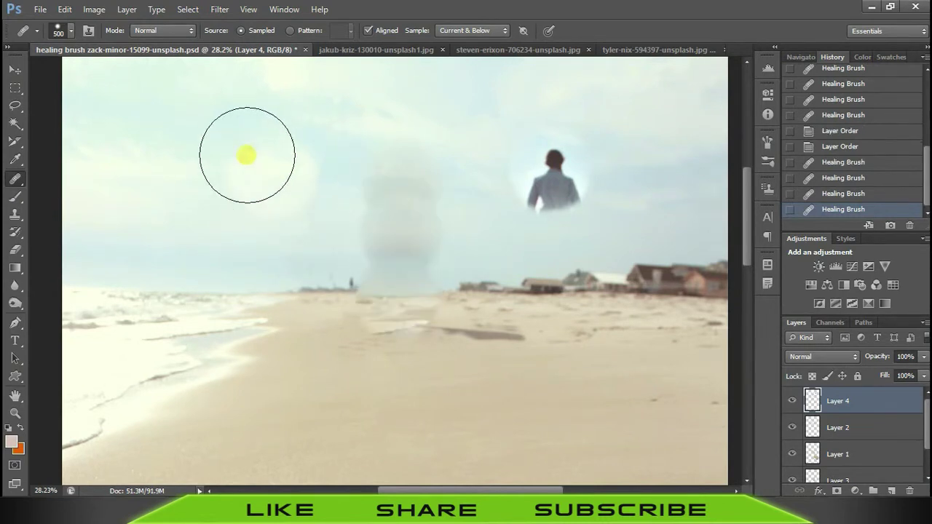
{"action": "mouse_move", "coordinate": [387, 194]}
{"action": "left_mouse_down"}
{"action": "mouse_move", "coordinate": [399, 162]}
{"action": "mouse_move", "coordinate": [402, 301]}
{"action": "left_mouse_up"}
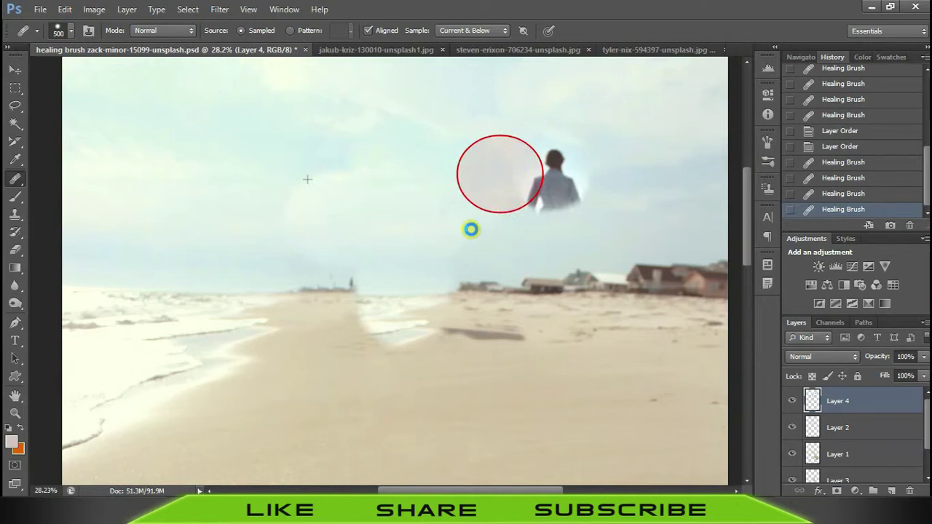
{"action": "left_click", "coordinate": [430, 175]}
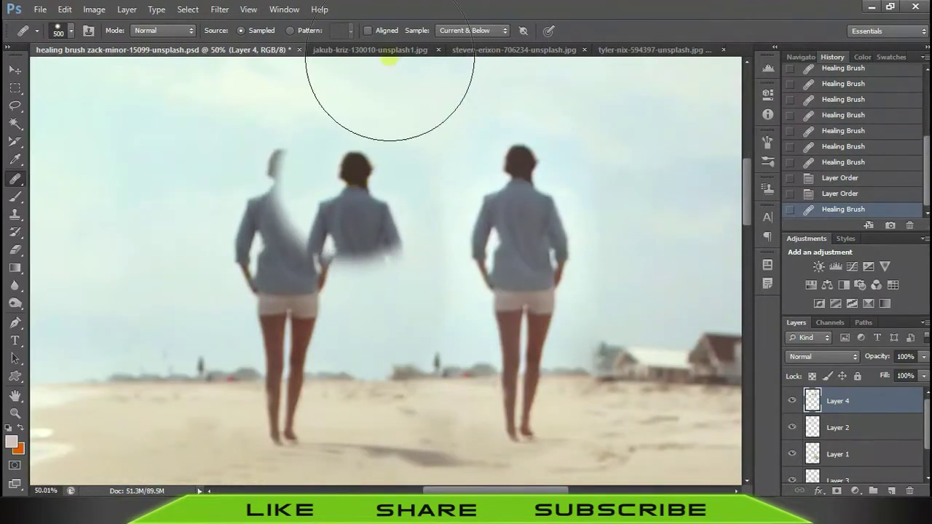
- Open the options-bar Sample dropdown and leave layer sampling on Current & Below
{"action": "left_click", "coordinate": [369, 30]}
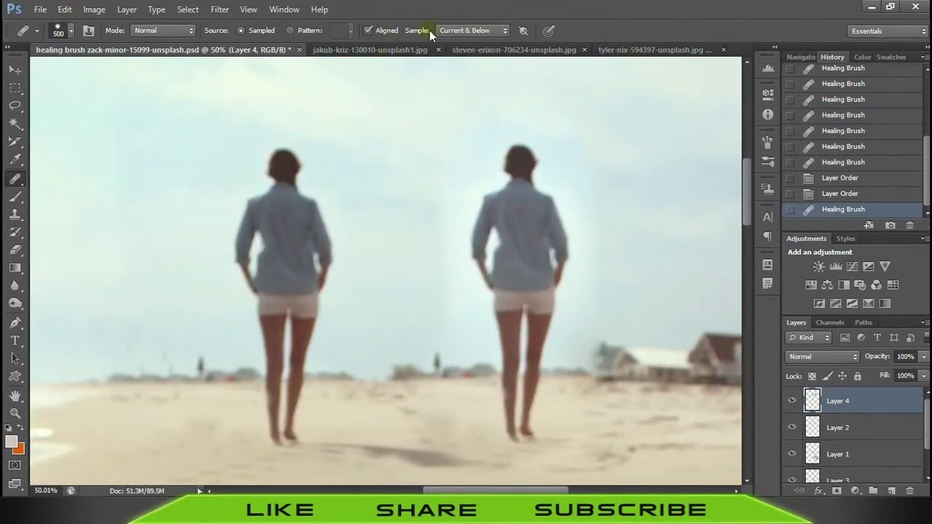
{"action": "left_click", "coordinate": [468, 30]}
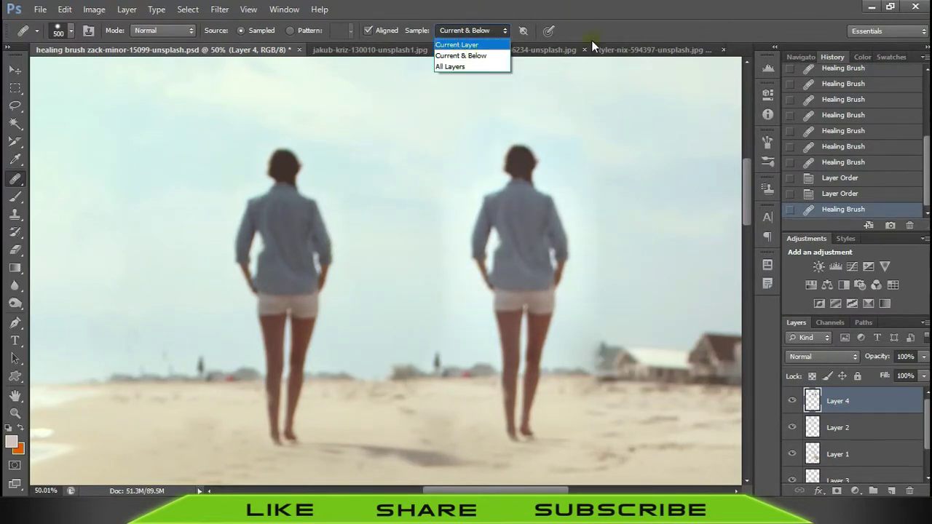
{"action": "left_click", "coordinate": [520, 24]}
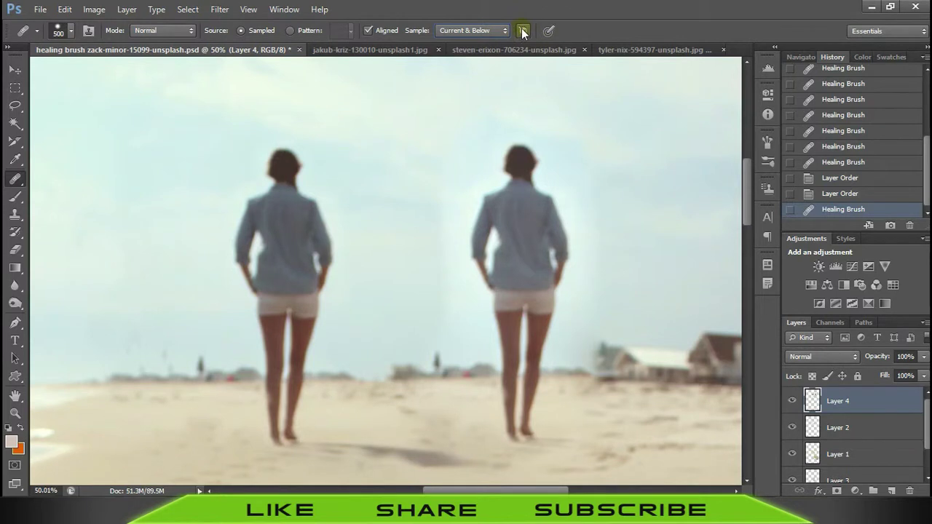